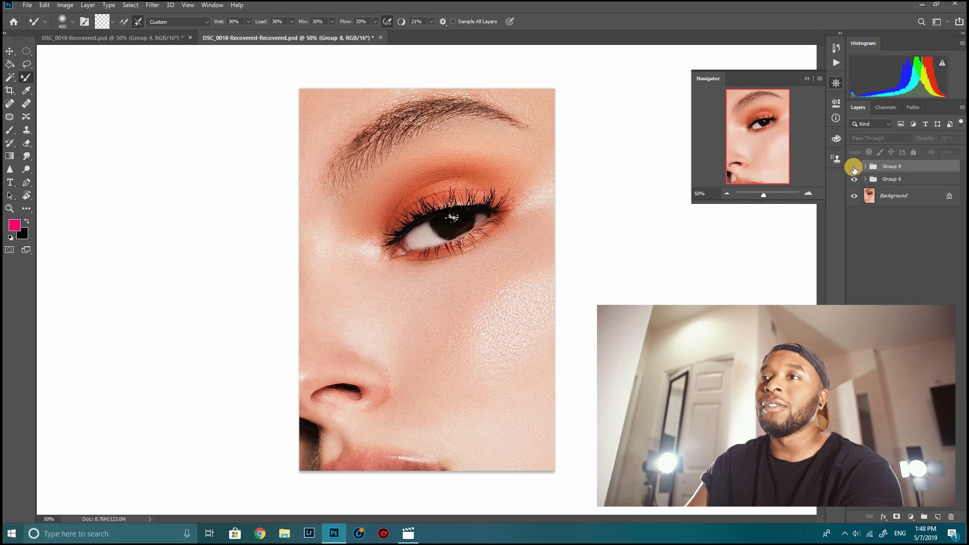
Step: Toggle the visibility of Group 8 to compare the eye makeup with and without the colour changes, leaving the group hidden
left_click(855, 168)
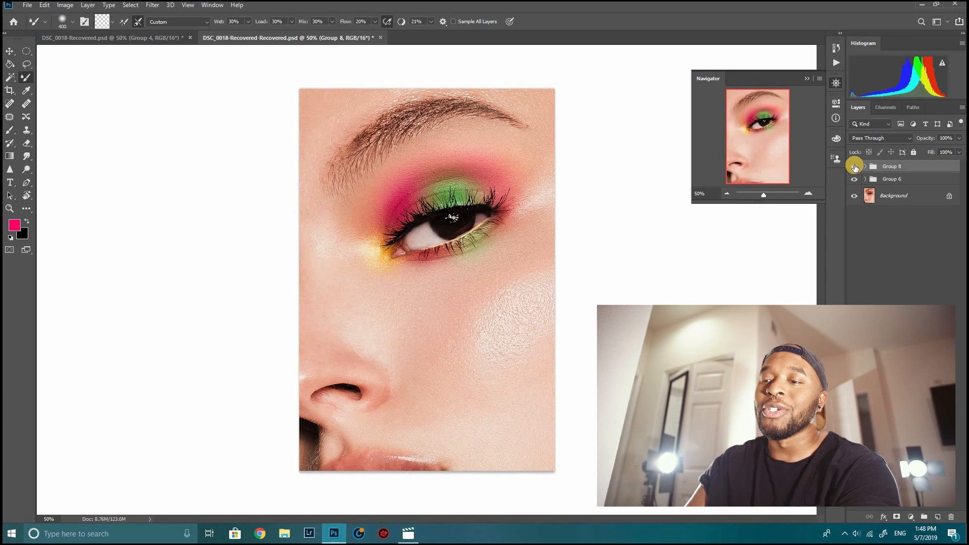
left_click(854, 168)
left_click(854, 167)
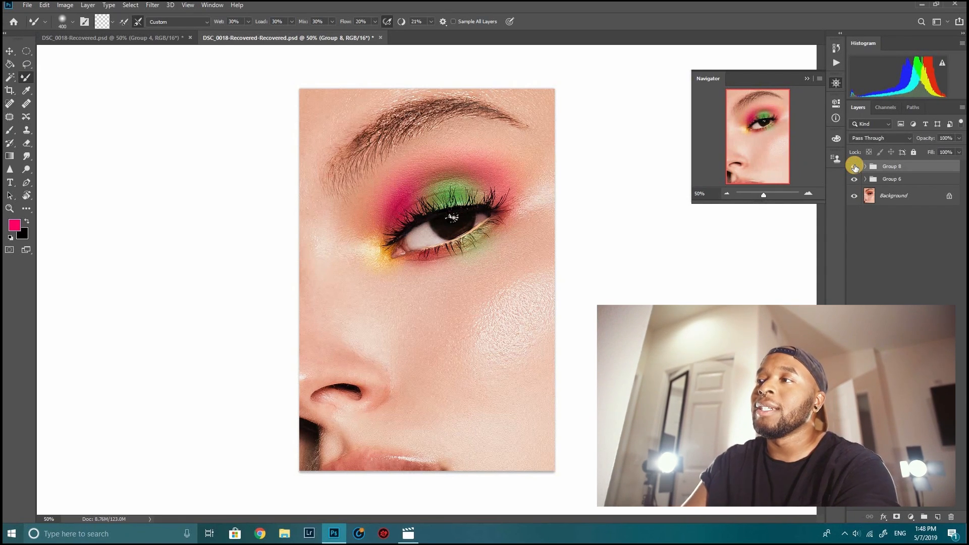
left_click(854, 168)
left_click(854, 167)
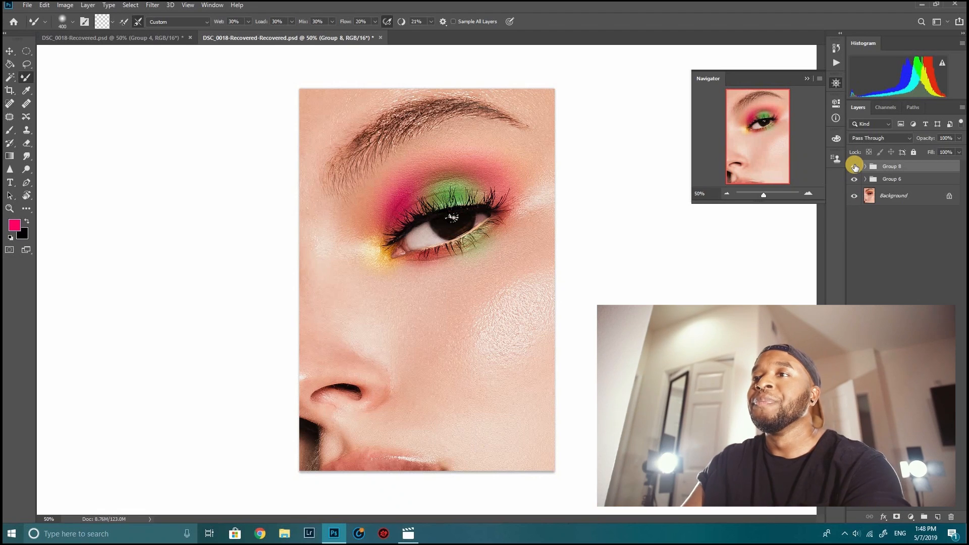
left_click(854, 168)
left_click(854, 168)
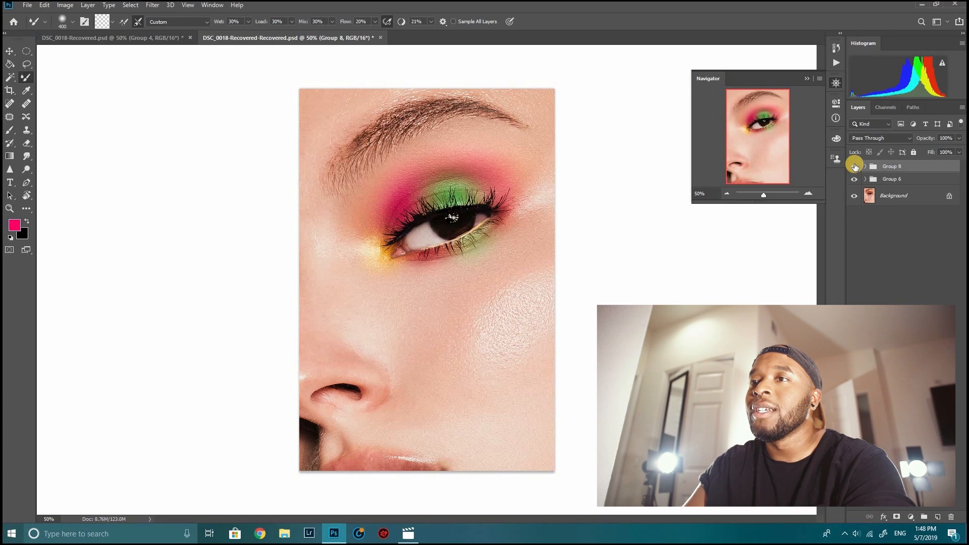
left_click(854, 167)
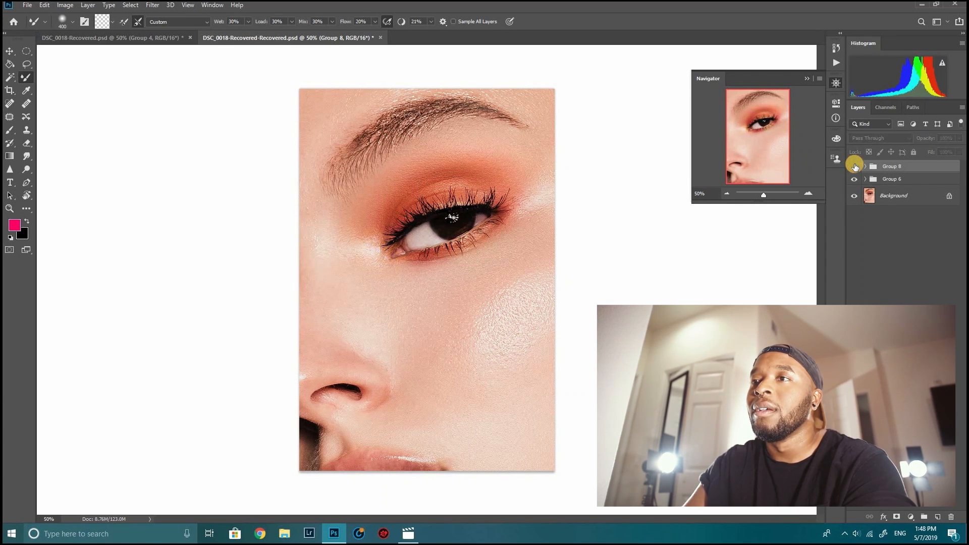
left_click(855, 167)
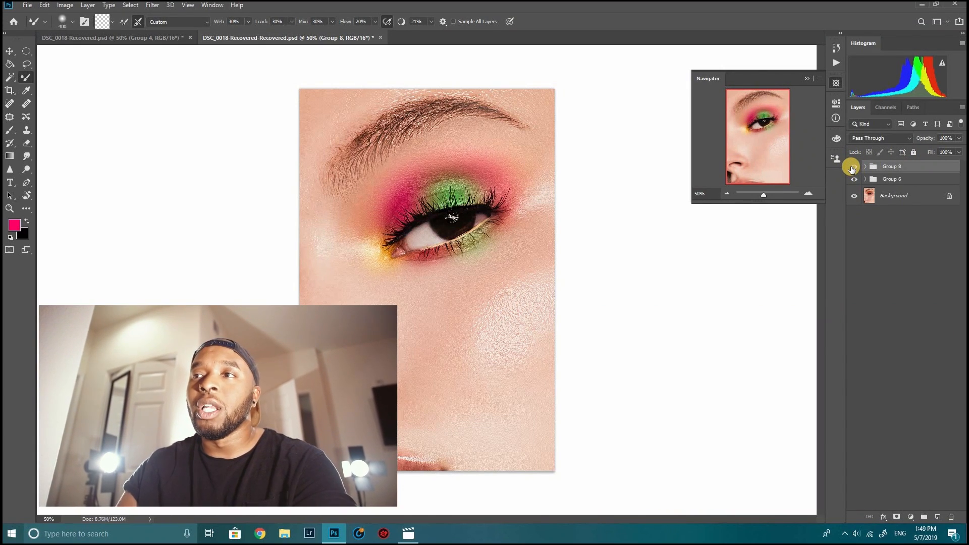
left_click(853, 166)
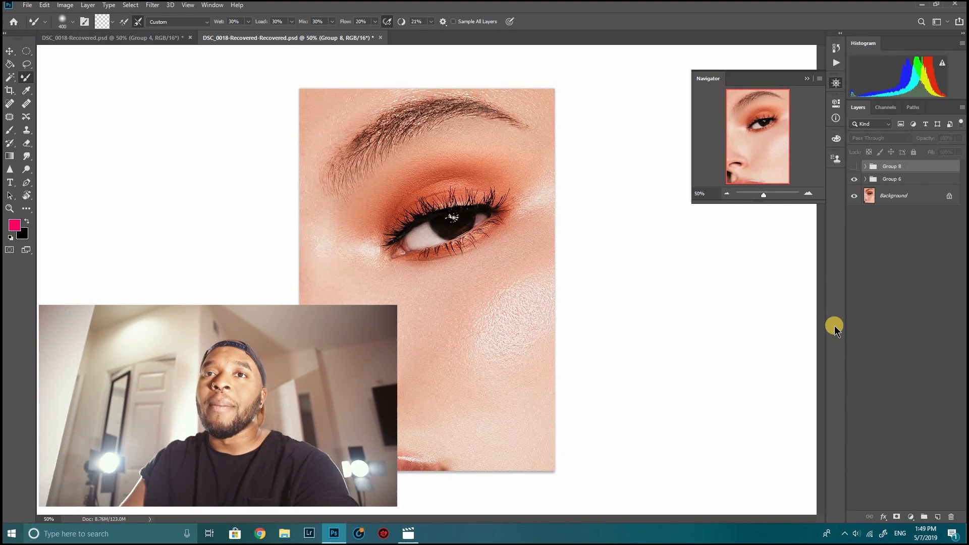
Step: Set the foreground colour to magenta d50b74
left_click(14, 224)
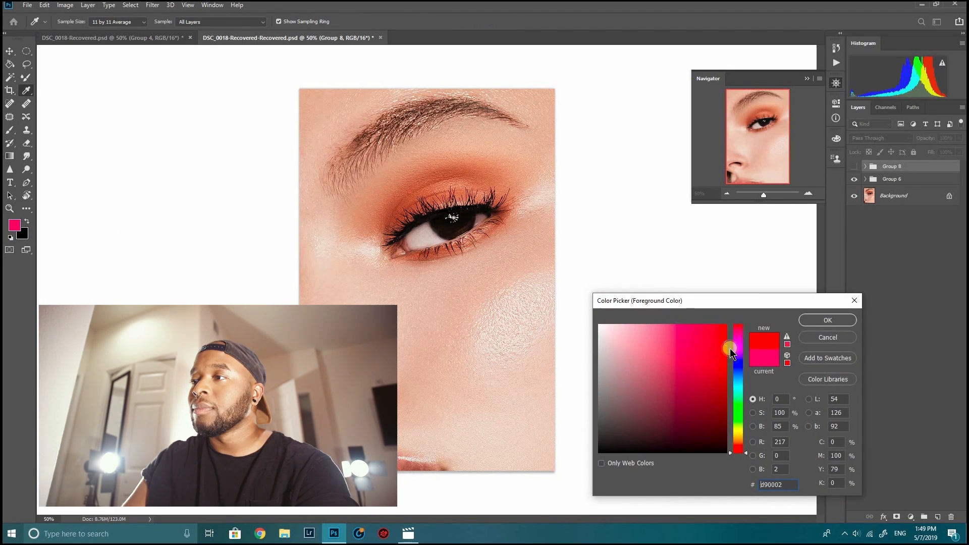
left_click(738, 343)
mouse_move(738, 343)
left_mouse_down()
mouse_move(718, 344)
mouse_move(738, 336)
left_mouse_up()
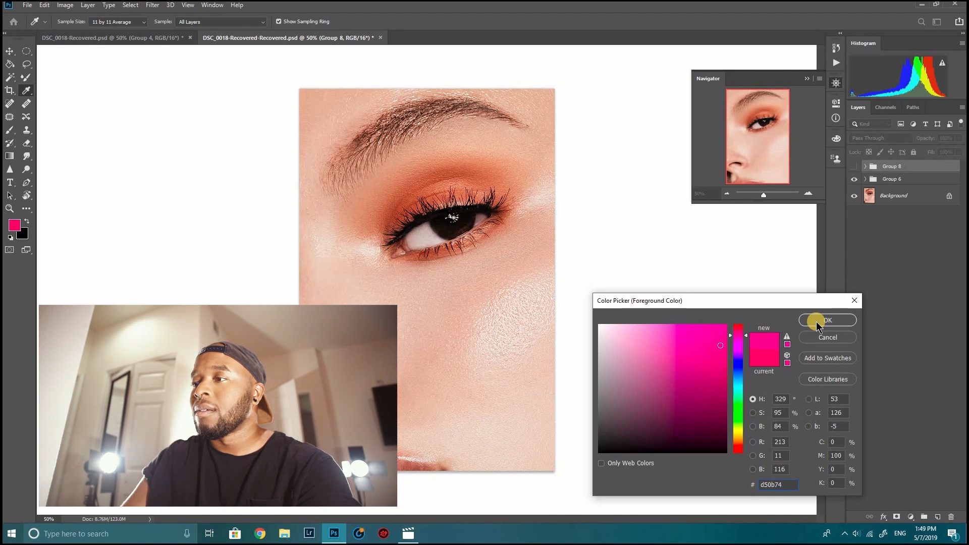
left_click(817, 321)
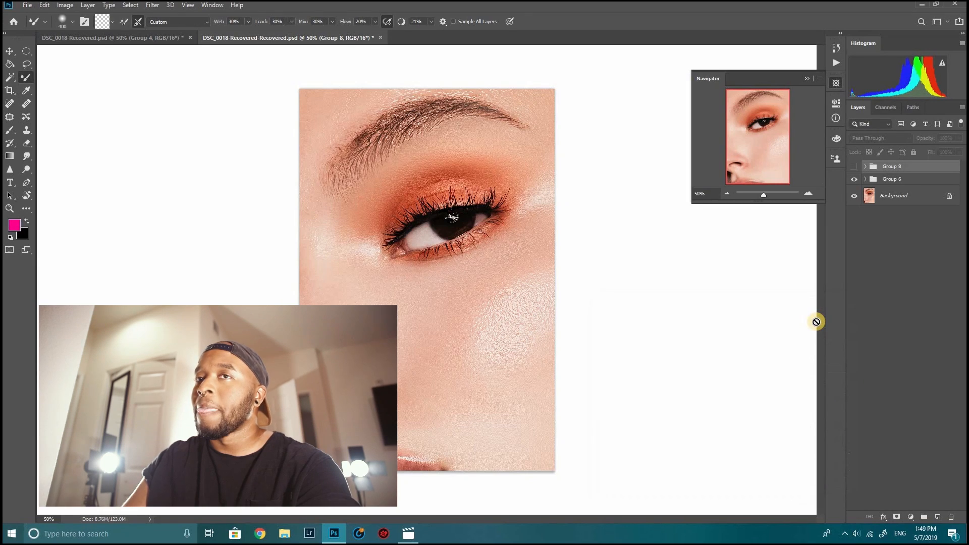
Step: Create a solid colour fill layer named MAgenta in Multiply mode, with its fill colour set to the darker magenta b1005c
left_click(88, 5)
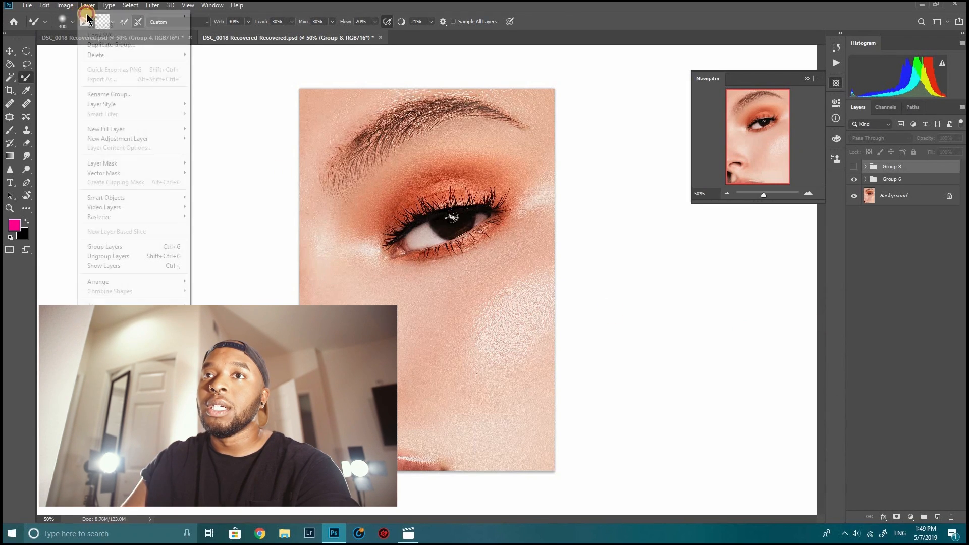
mouse_move(177, 130)
left_click(217, 129)
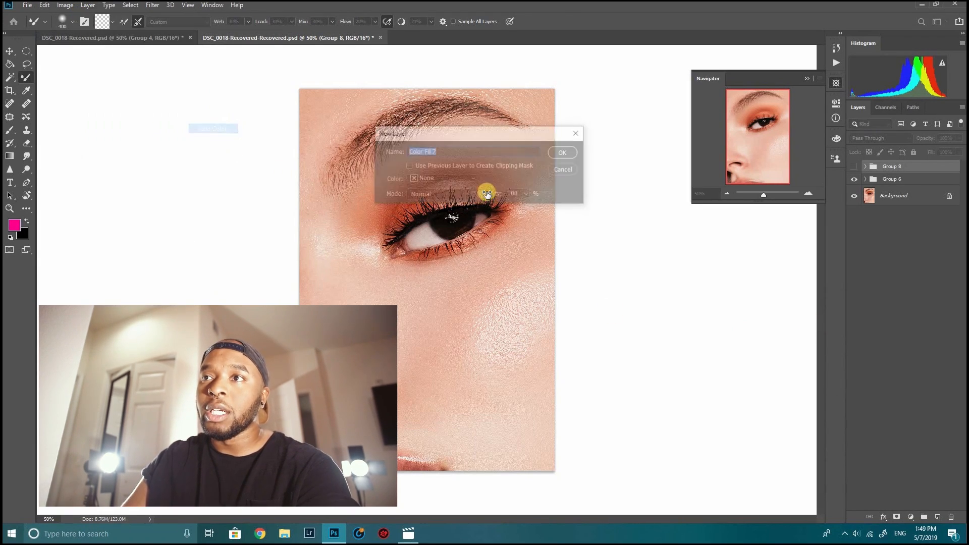
left_click(443, 195)
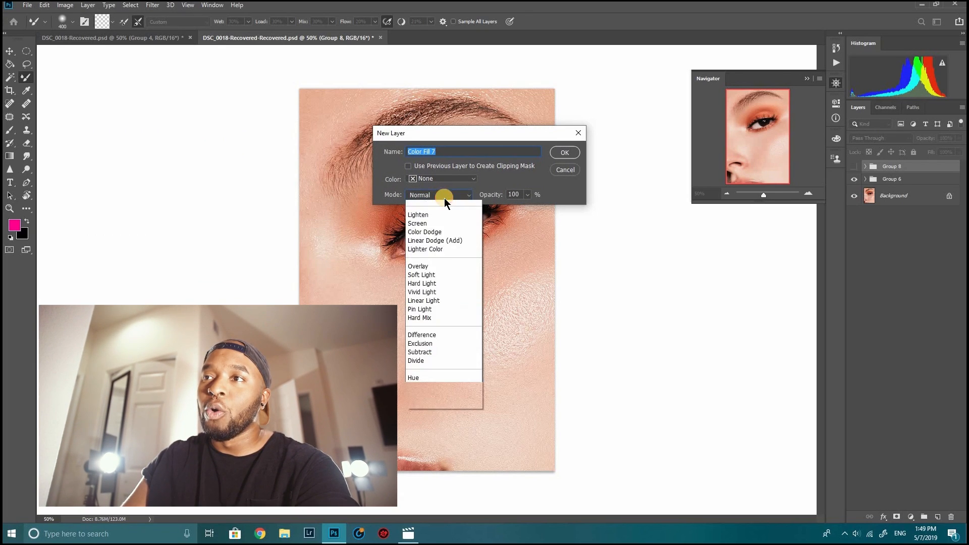
left_click(421, 235)
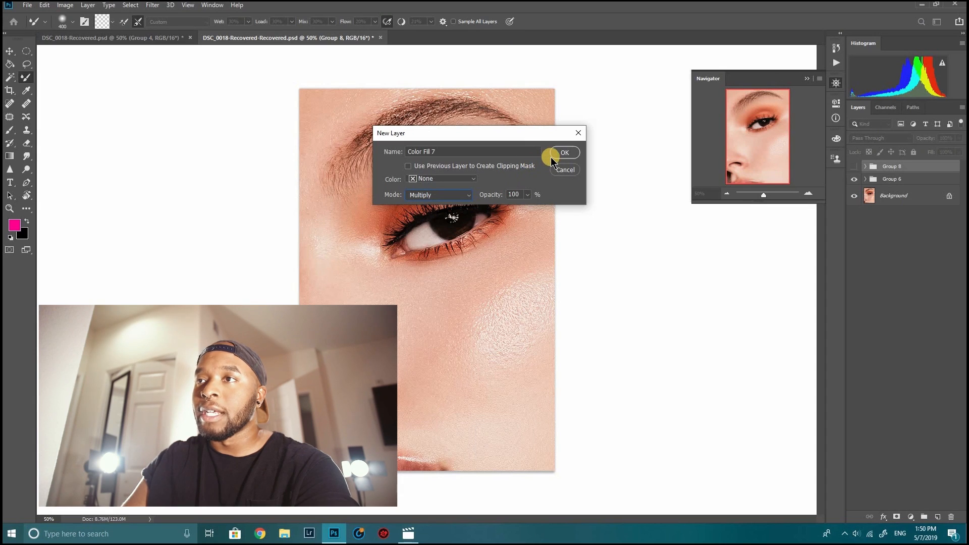
left_click_drag(533, 153, 380, 166)
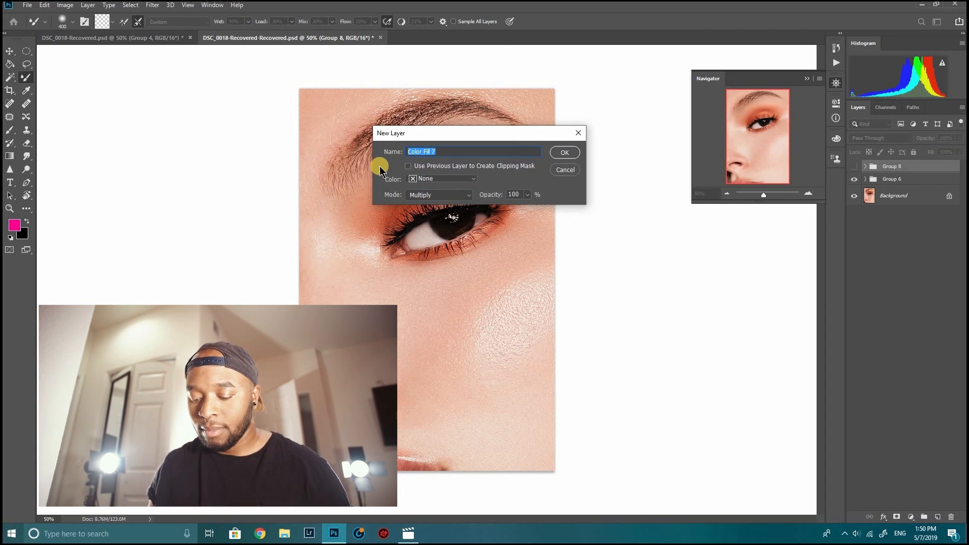
type("MAgenta")
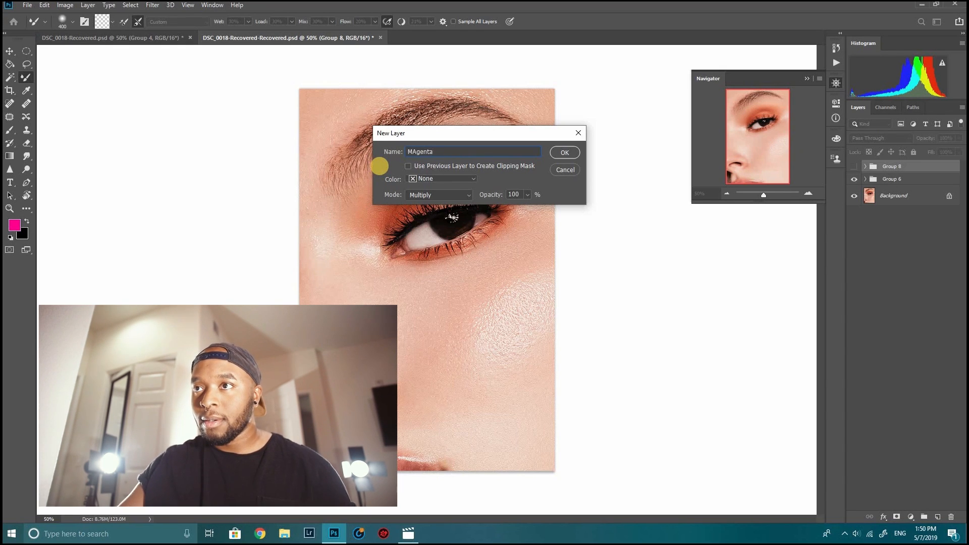
left_click(563, 152)
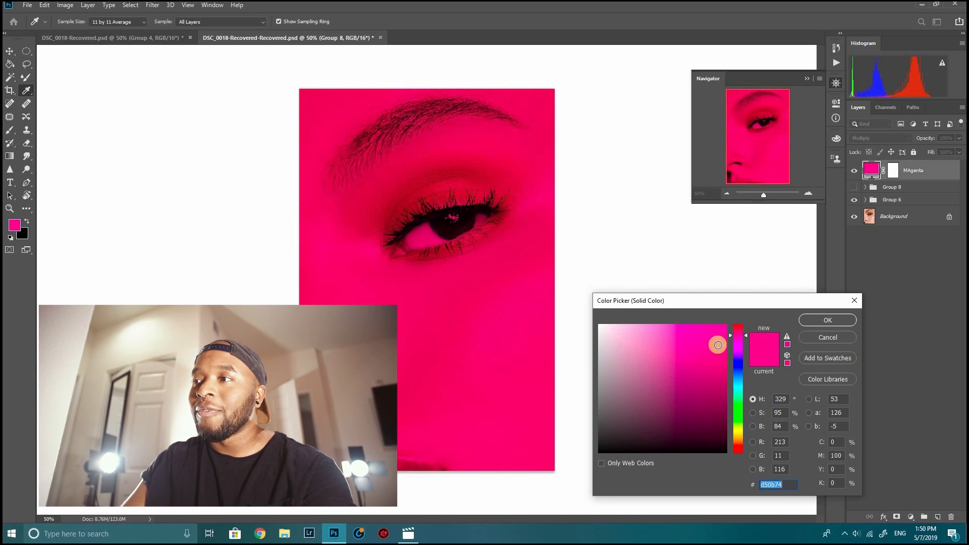
mouse_move(721, 342)
left_mouse_down()
mouse_move(706, 350)
mouse_move(721, 374)
mouse_move(726, 353)
mouse_move(729, 364)
left_mouse_up()
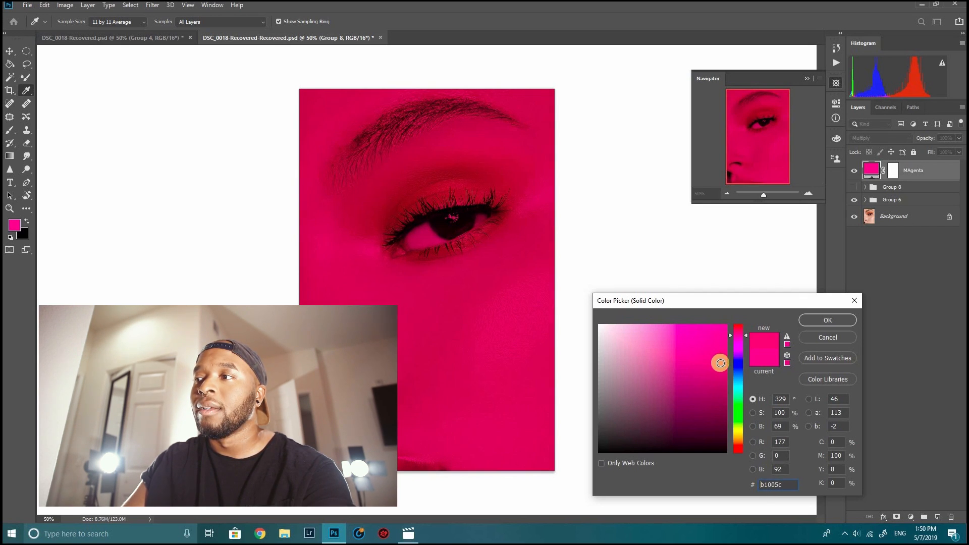
left_click(804, 318)
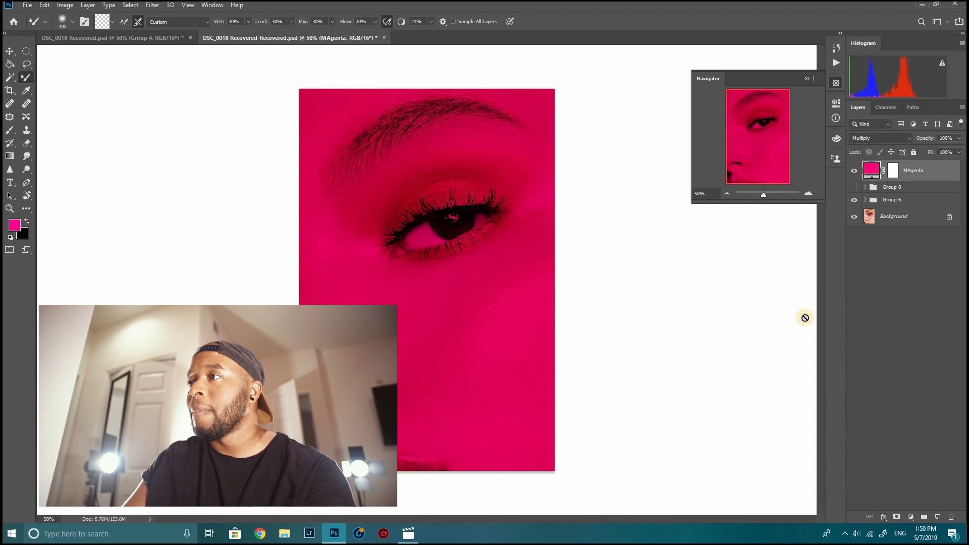
Step: Invert the MAgenta layer's mask to black to hide the fill
left_click(895, 174)
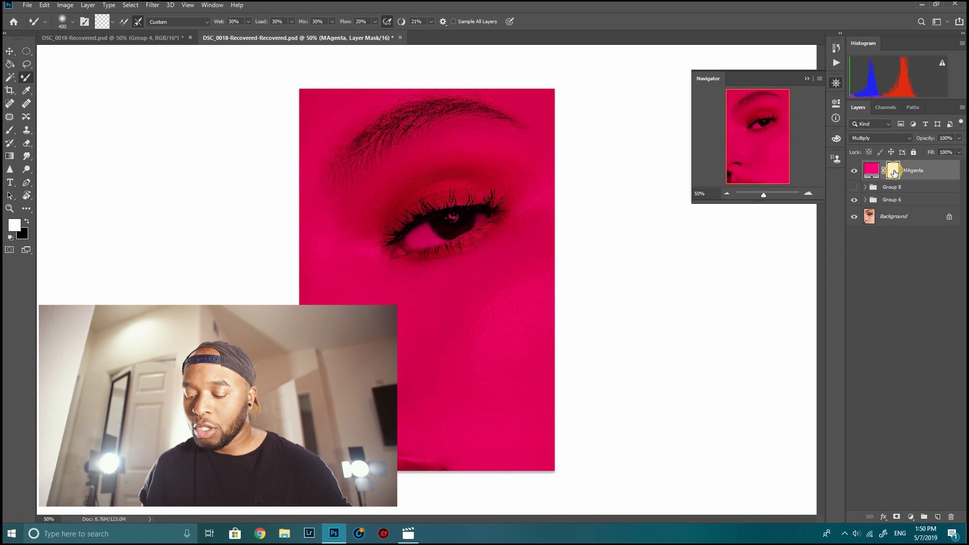
key("ctrl+i")
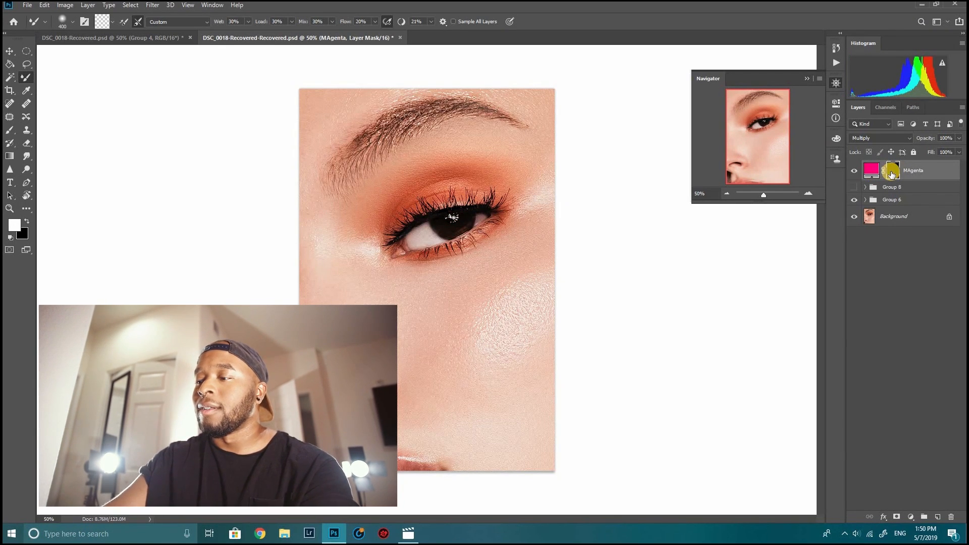
Step: Paint white on the MAgenta mask over the inner and upper eyelid crease with a 150 px brush
left_click(10, 131)
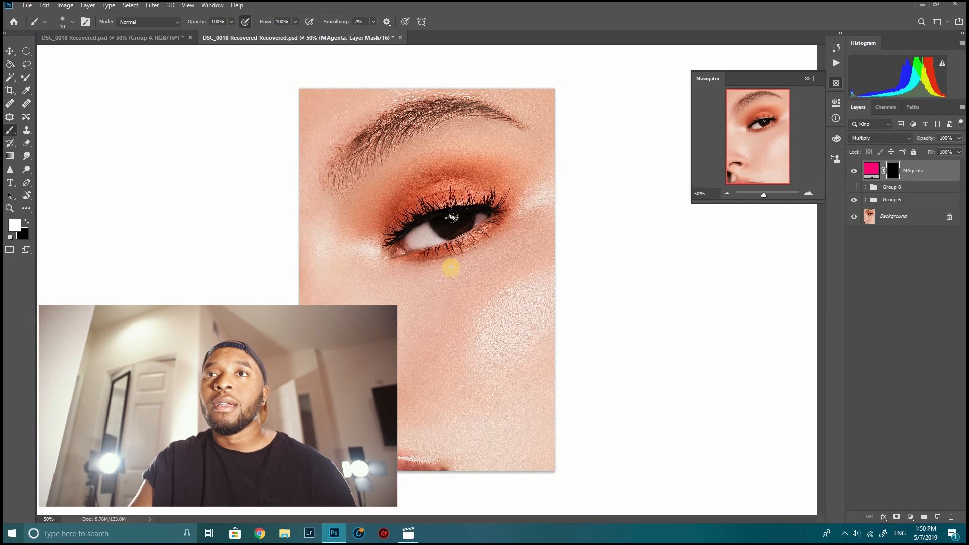
key("bracketright")
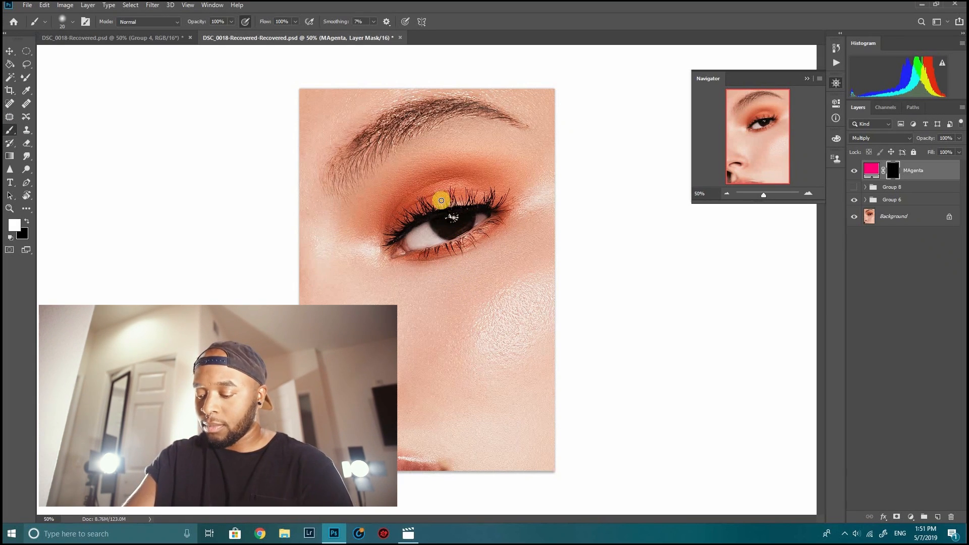
key("bracketright")
key("bracketright")
key("bracketright")
key("bracketright")
key("bracketleft")
key("bracketleft")
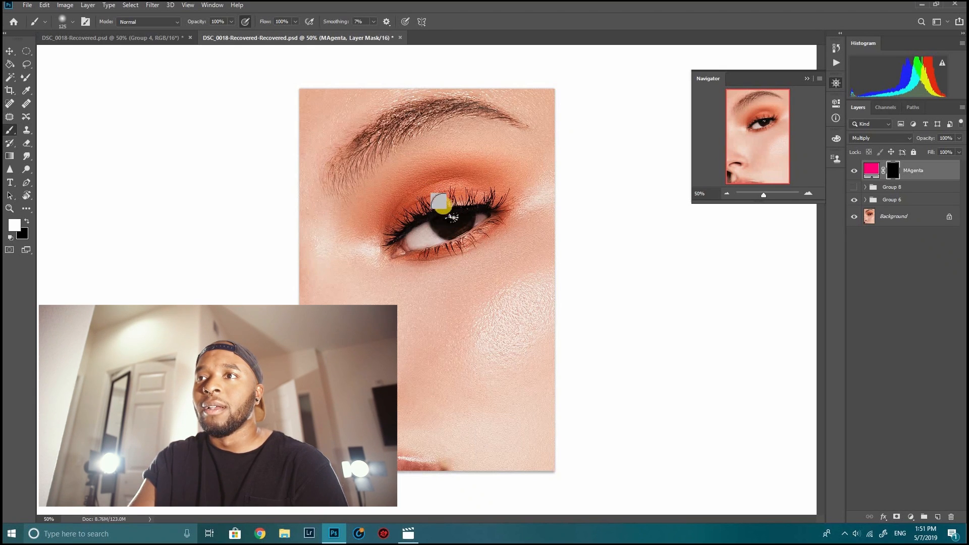
key("bracketright")
key("bracketleft")
key("bracketleft")
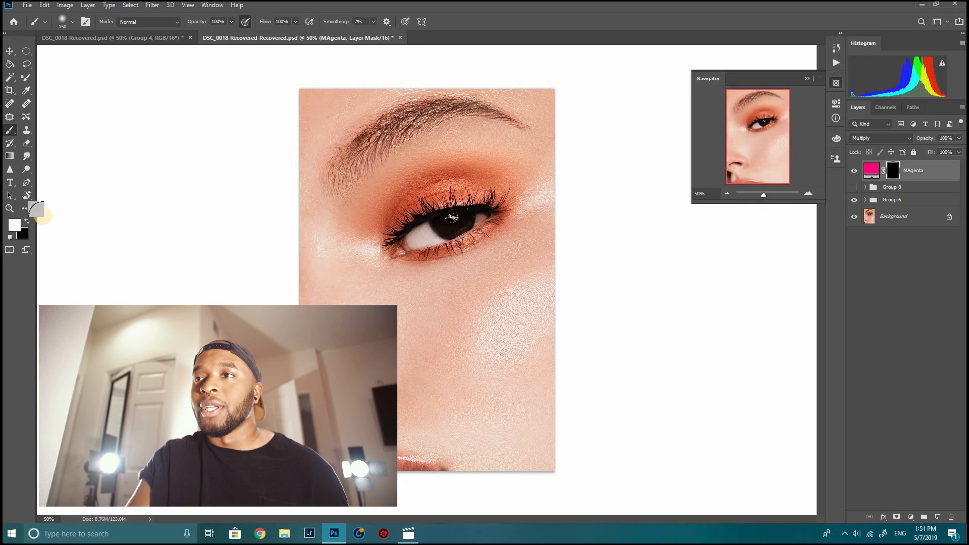
mouse_move(385, 180)
left_mouse_down()
mouse_move(407, 222)
mouse_move(401, 215)
mouse_move(395, 225)
mouse_move(413, 182)
mouse_move(456, 169)
mouse_move(494, 183)
mouse_move(478, 180)
mouse_move(496, 189)
mouse_move(498, 209)
mouse_move(484, 188)
mouse_move(486, 167)
left_mouse_up()
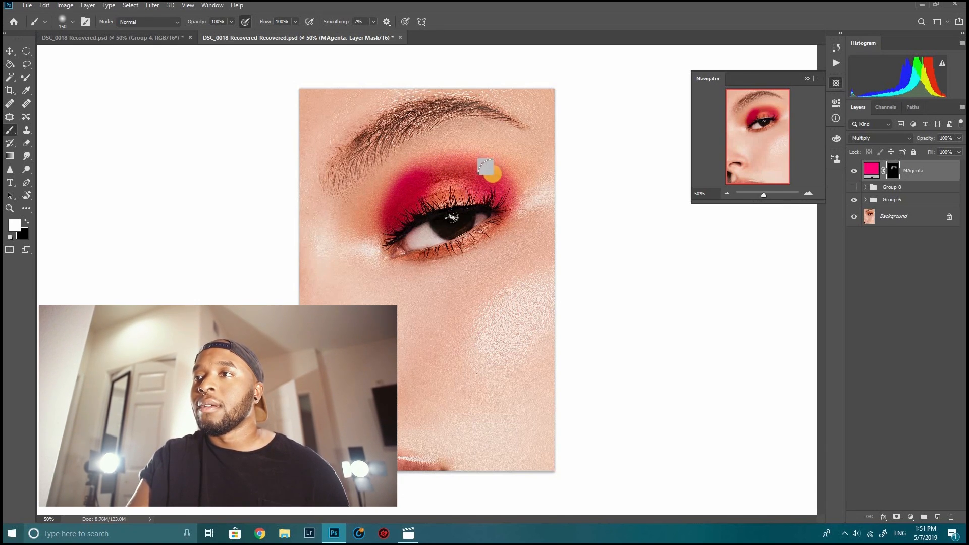
Step: Reduce the brush to 70 px and paint the magenta onto the outer eye corner, the lower lash line and the upper lid
key("bracketleft")
key("bracketleft")
key("bracketleft")
key("bracketleft")
key("bracketleft")
left_click_drag(504, 212, 491, 217)
mouse_move(429, 252)
left_mouse_down()
mouse_move(404, 256)
mouse_move(454, 260)
mouse_move(416, 234)
mouse_move(397, 235)
mouse_move(422, 242)
mouse_move(446, 187)
mouse_move(494, 198)
mouse_move(505, 220)
mouse_move(477, 251)
mouse_move(488, 206)
mouse_move(395, 228)
mouse_move(443, 175)
mouse_move(434, 189)
mouse_move(416, 180)
left_mouse_up()
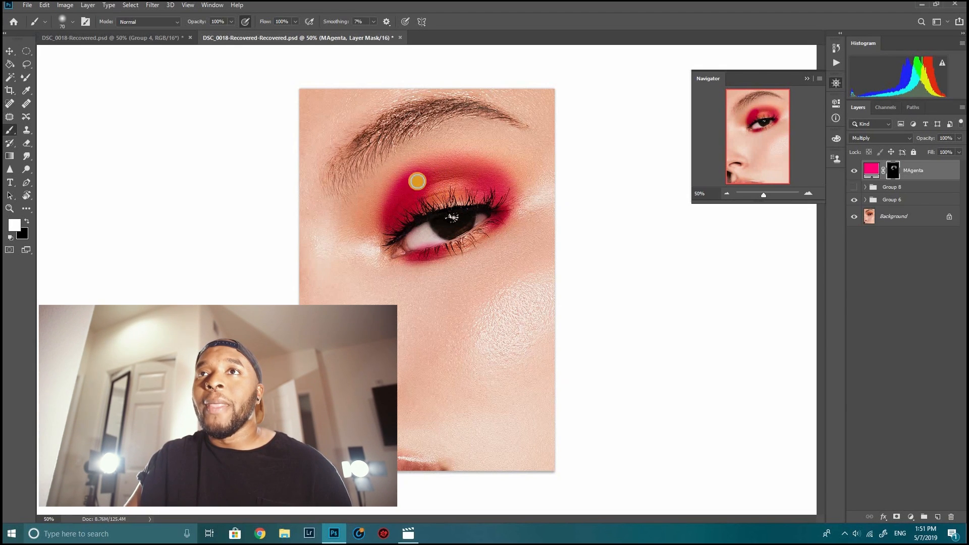
Step: Soften the painted MAgenta mask with a Gaussian Blur of 37.4 pixels radius
left_click(153, 5)
mouse_move(222, 121)
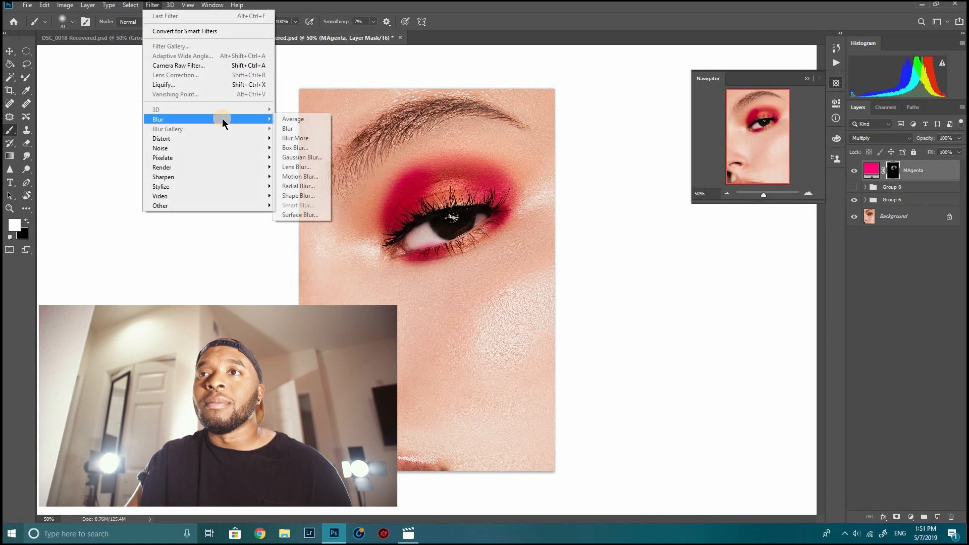
left_click(296, 157)
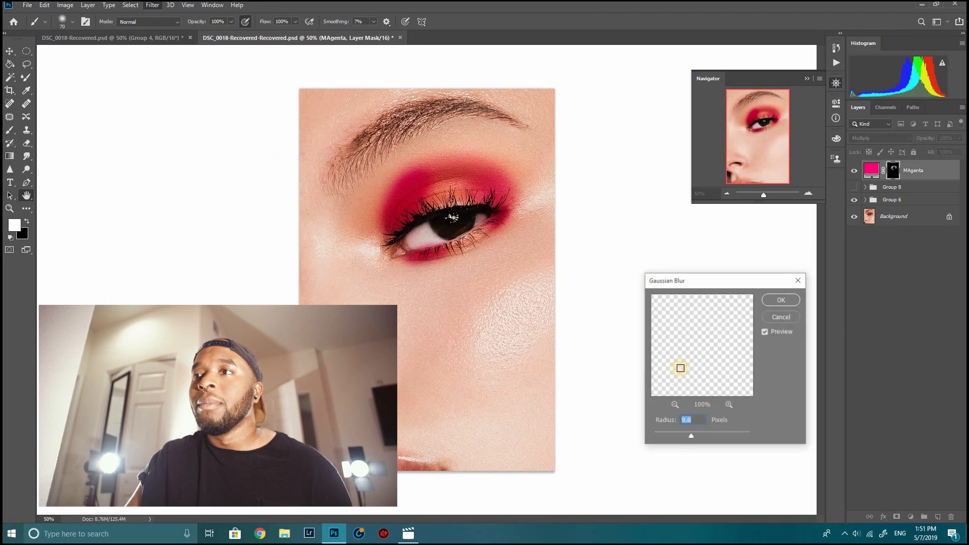
left_click(698, 437)
left_click_drag(702, 436, 698, 435)
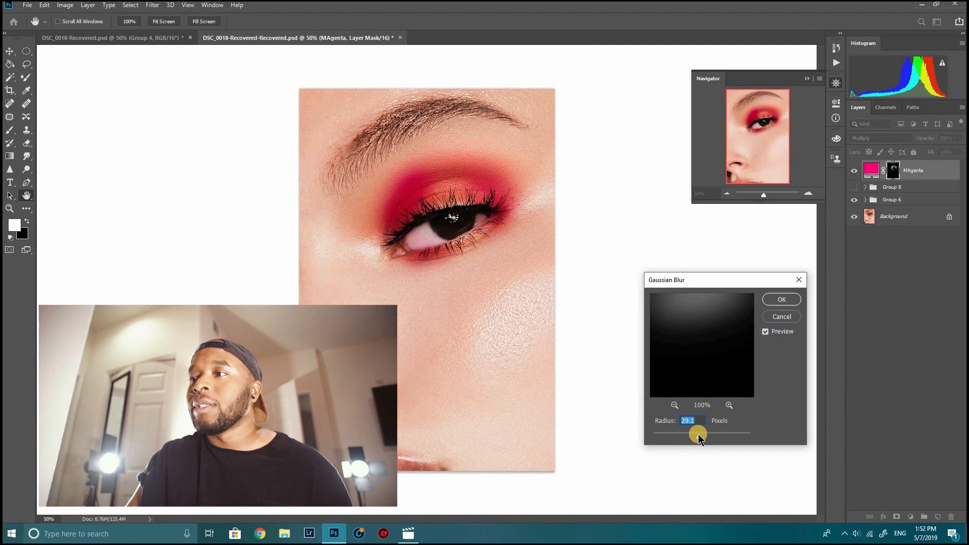
left_click_drag(699, 435, 704, 437)
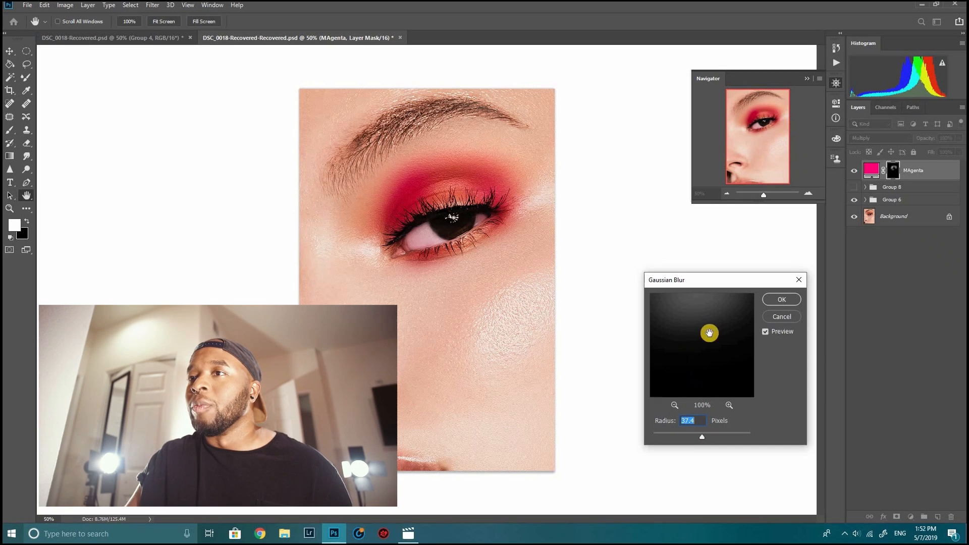
left_click(782, 300)
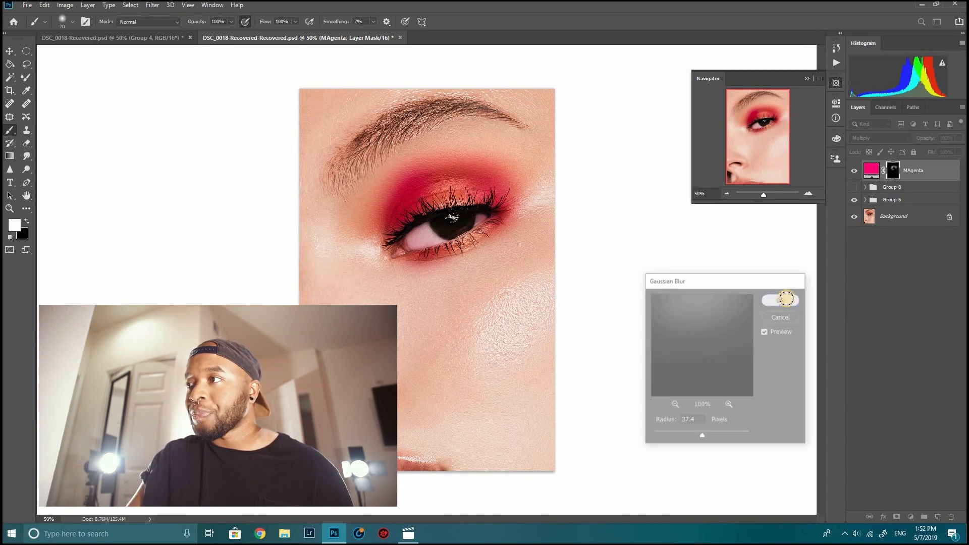
Step: Split the MAgenta layer's Blend If highlight slider for the underlying layer to 85 / 255
right_click(923, 174)
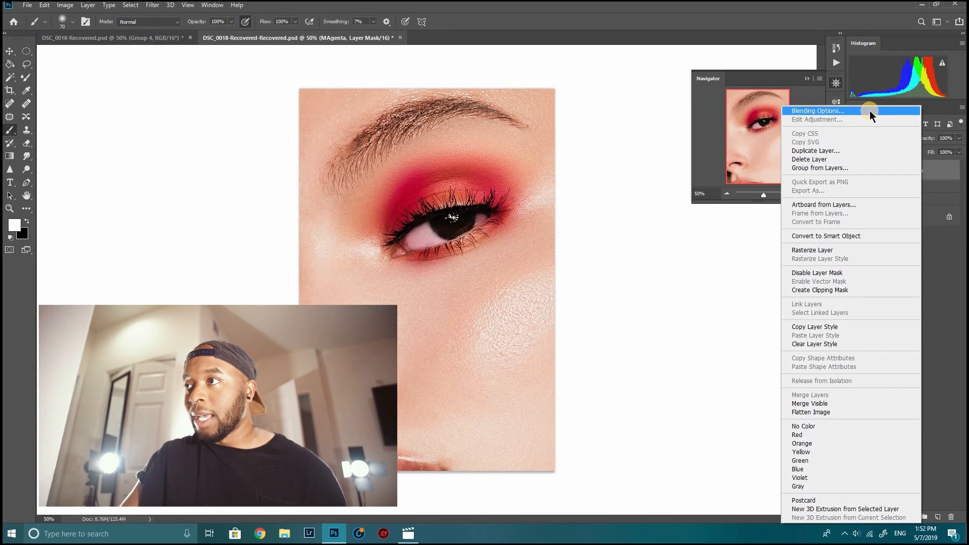
left_click(871, 111)
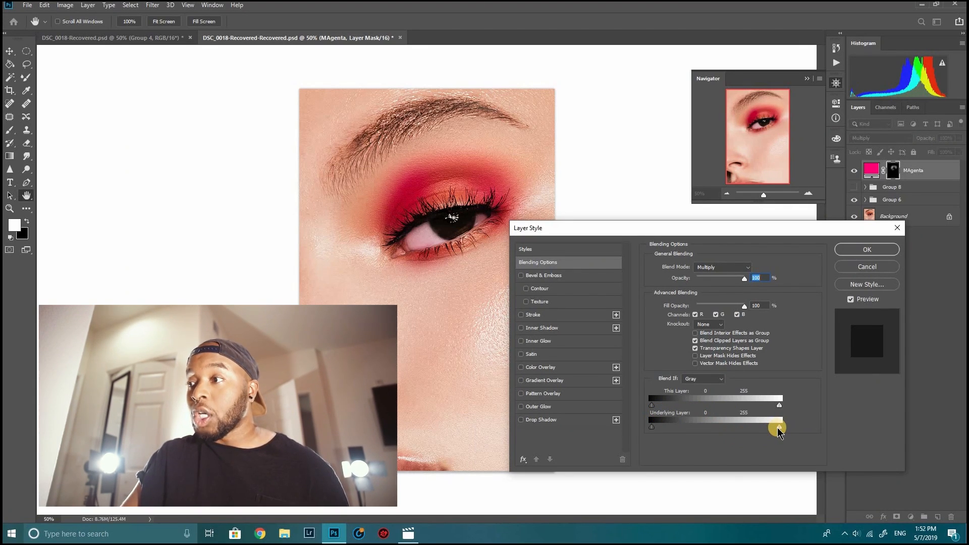
left_click_drag(779, 432, 685, 427)
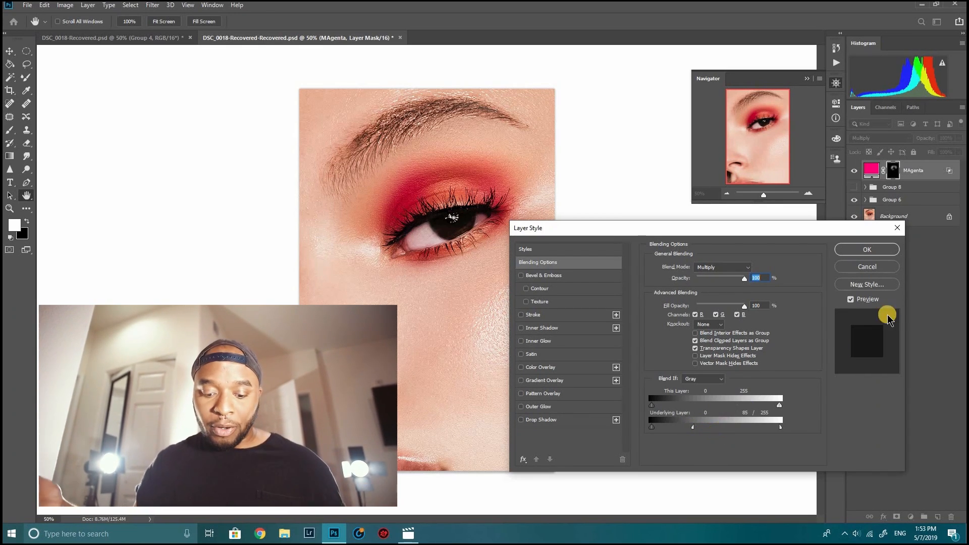
left_click(885, 251)
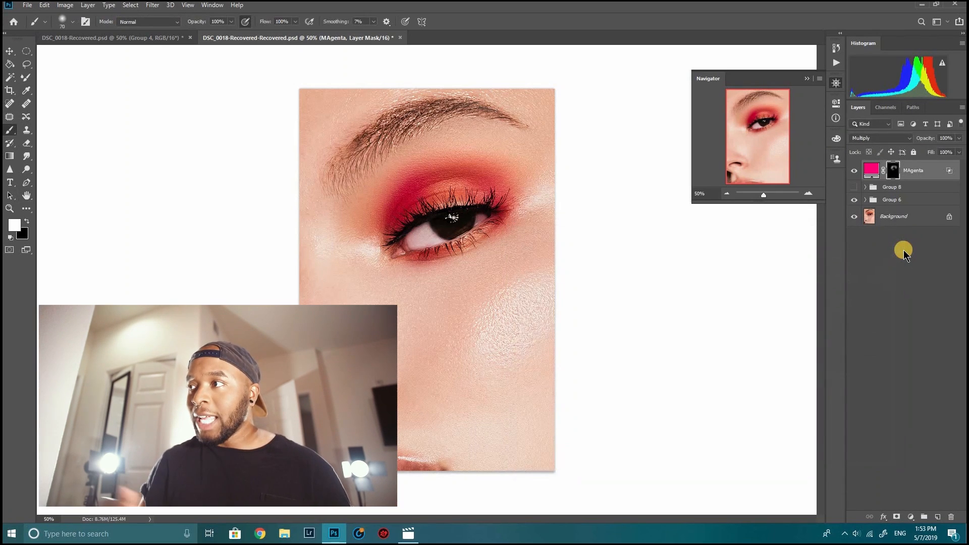
Step: Duplicate the MAgenta layer and set the copy's blend mode to Screen
key("ctrl+j")
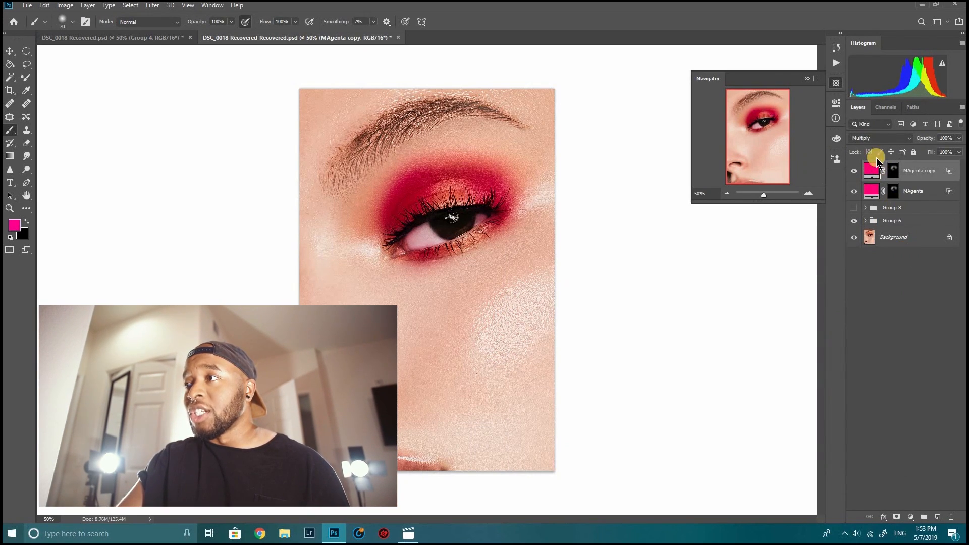
left_click(868, 135)
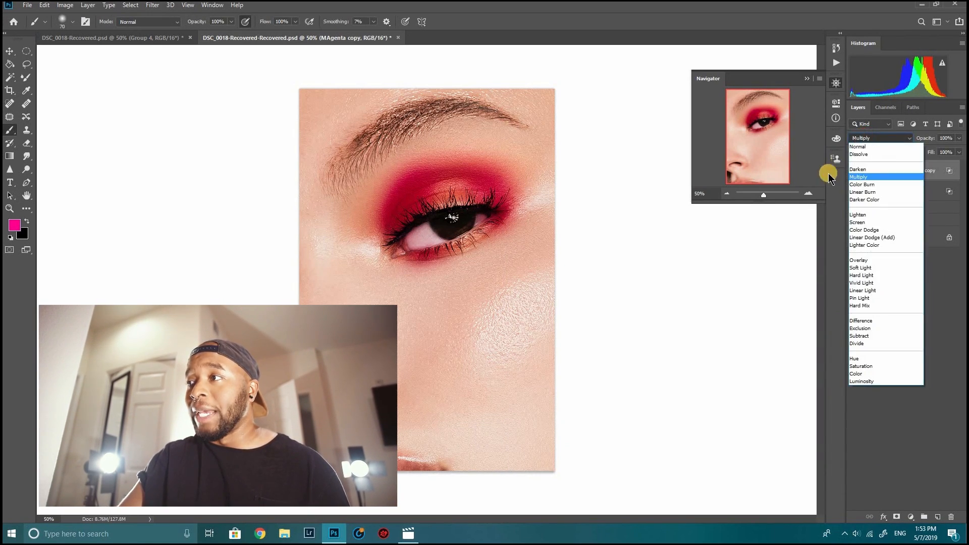
left_click(852, 222)
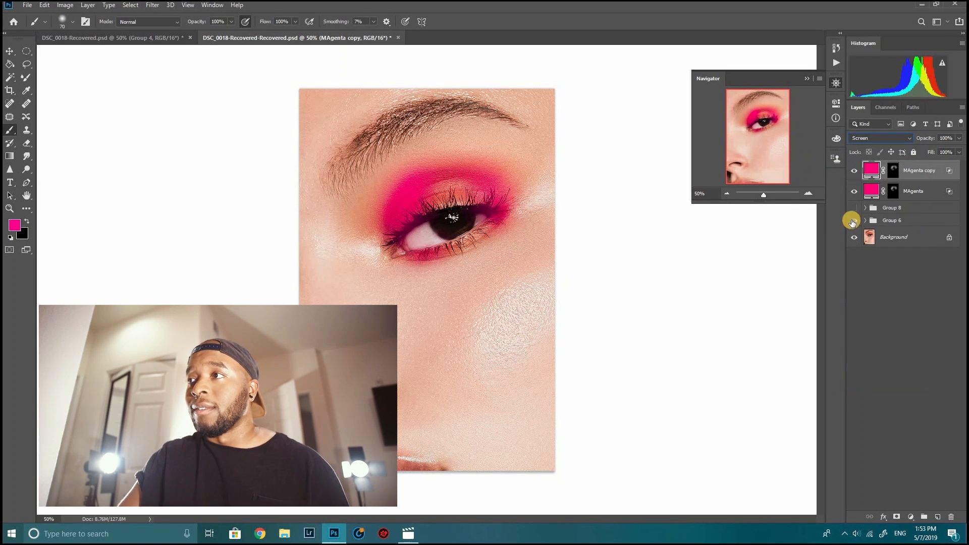
Step: Split the MAgenta copy's Blend If shadow slider for the underlying layer to 0 / 204
right_click(918, 171)
left_click(875, 110)
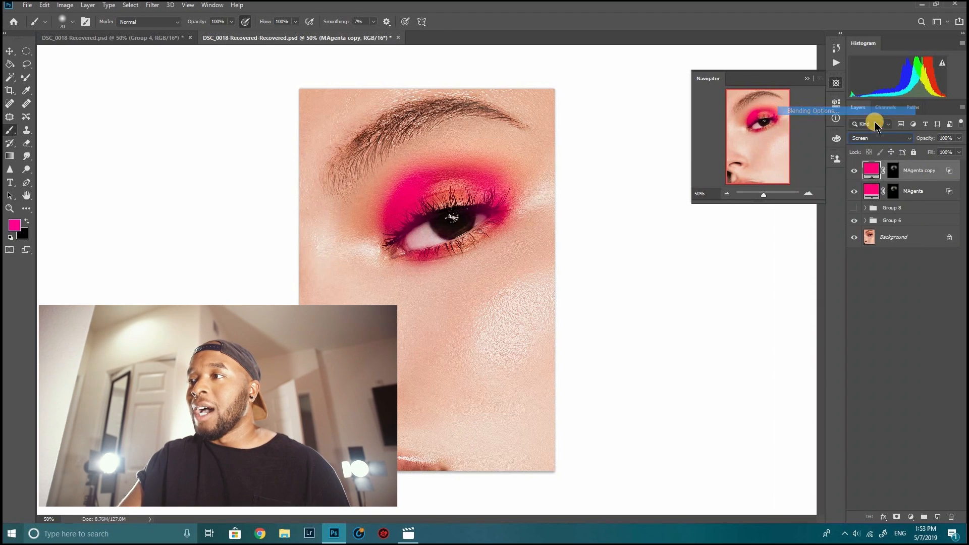
left_click_drag(652, 427, 838, 426)
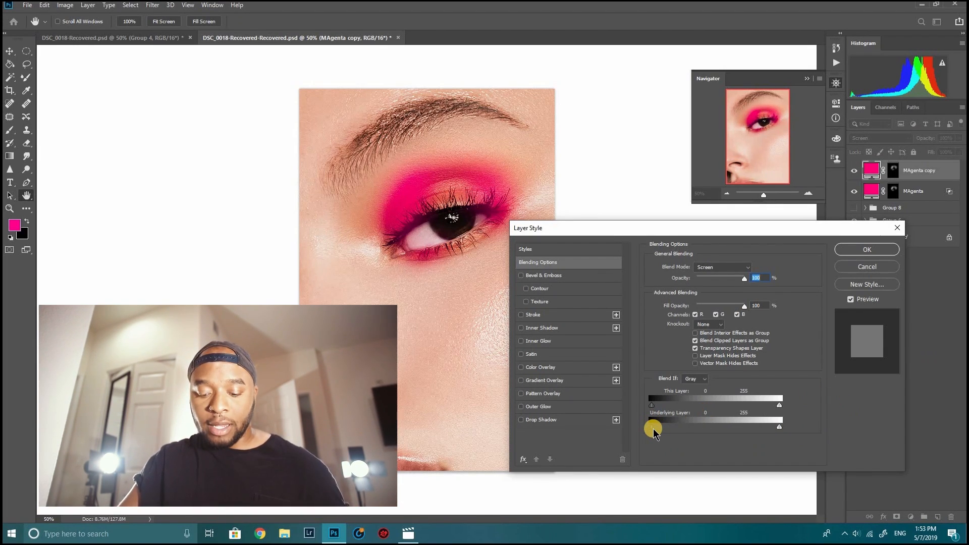
left_click_drag(653, 429, 755, 428)
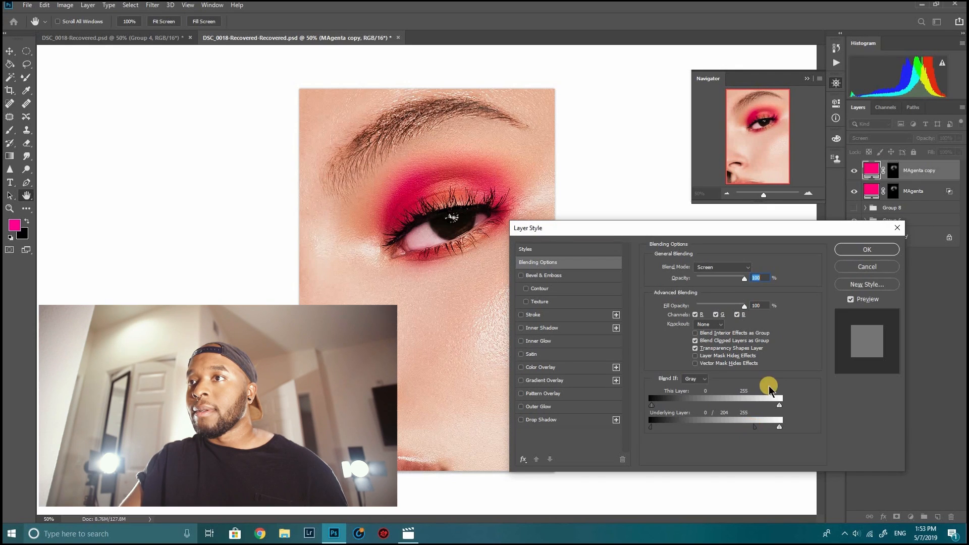
left_click(846, 250)
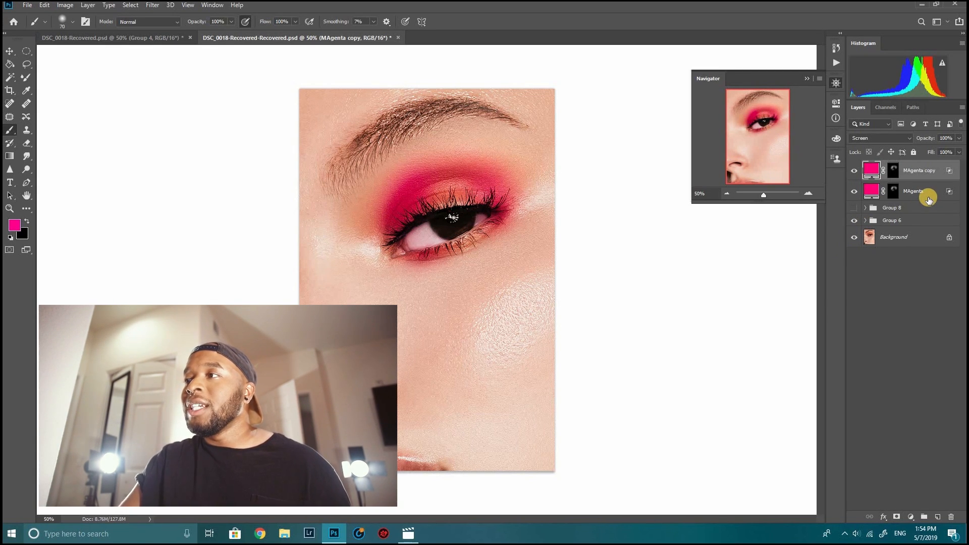
Step: Change the MAgenta copy's fill colour to the lighter pink c66f9c and return to the Brush tool
double_click(872, 173)
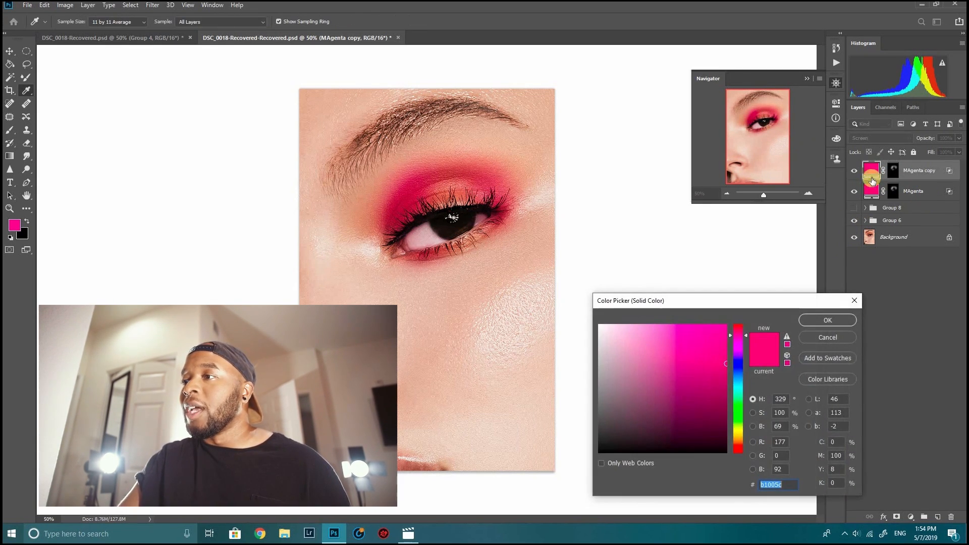
left_click_drag(720, 350, 719, 369)
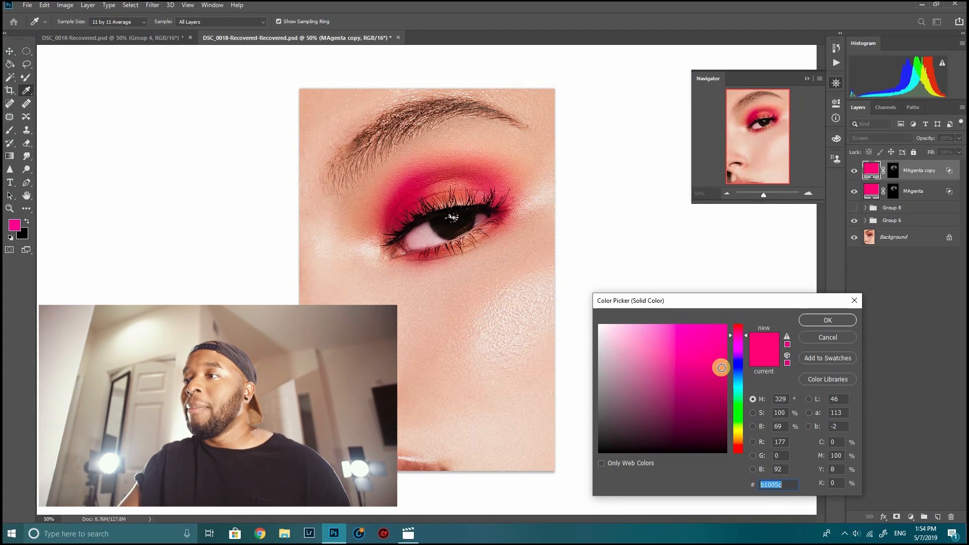
mouse_move(714, 359)
left_mouse_down()
mouse_move(660, 350)
mouse_move(660, 363)
mouse_move(669, 348)
mouse_move(655, 337)
mouse_move(654, 352)
left_mouse_up()
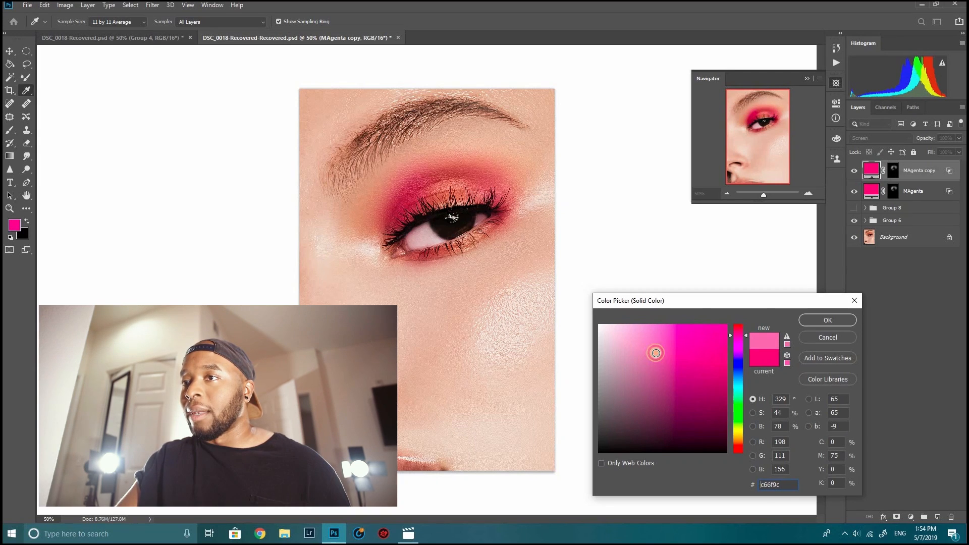
left_click(815, 320)
key("b")
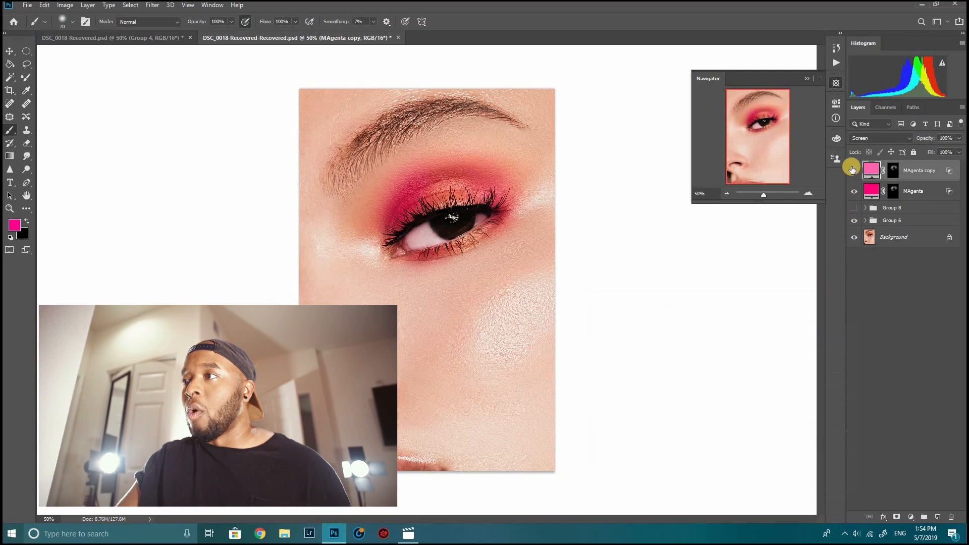
Step: Toggle the visibility of the MAgenta copy and MAgenta layers to compare their effect on the eyeshadow
left_click(853, 169)
left_click(852, 169)
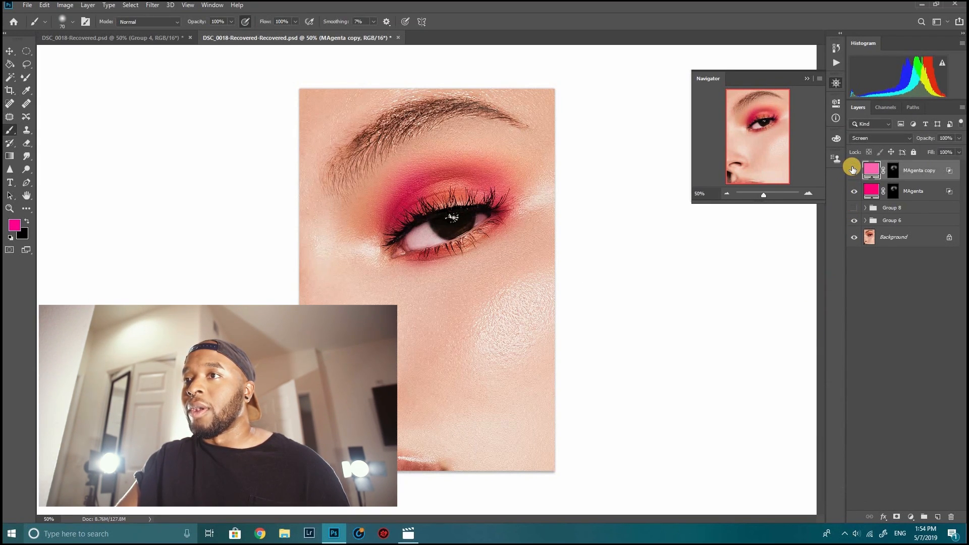
left_click(853, 169)
left_click(853, 169)
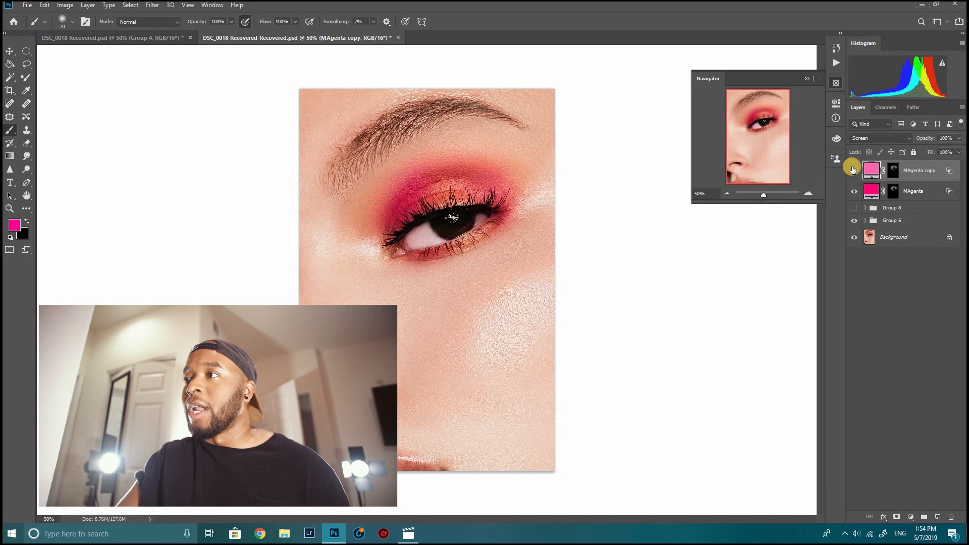
left_click(856, 192)
left_click(855, 191)
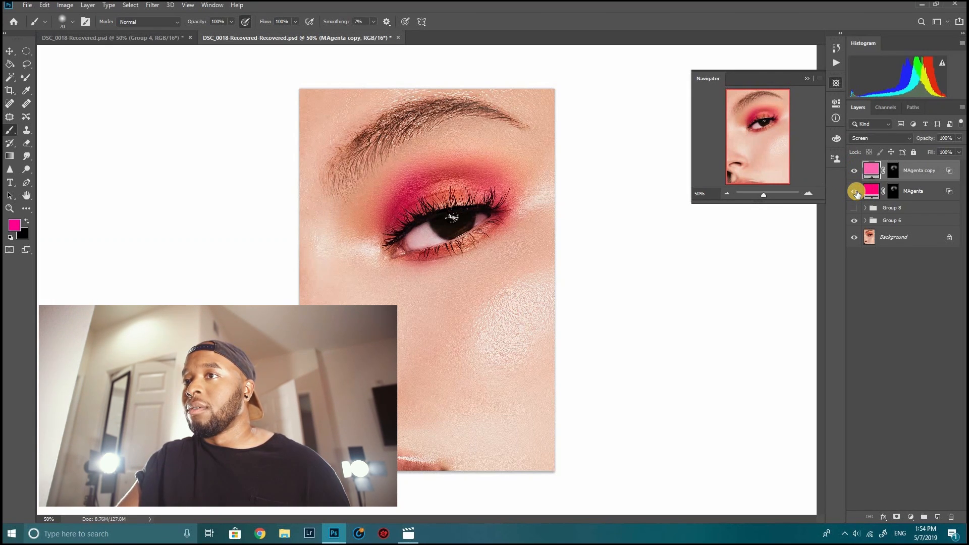
Step: Group the MAgenta and MAgenta copy layers and name the group Magenta
left_click(919, 196, "shift")
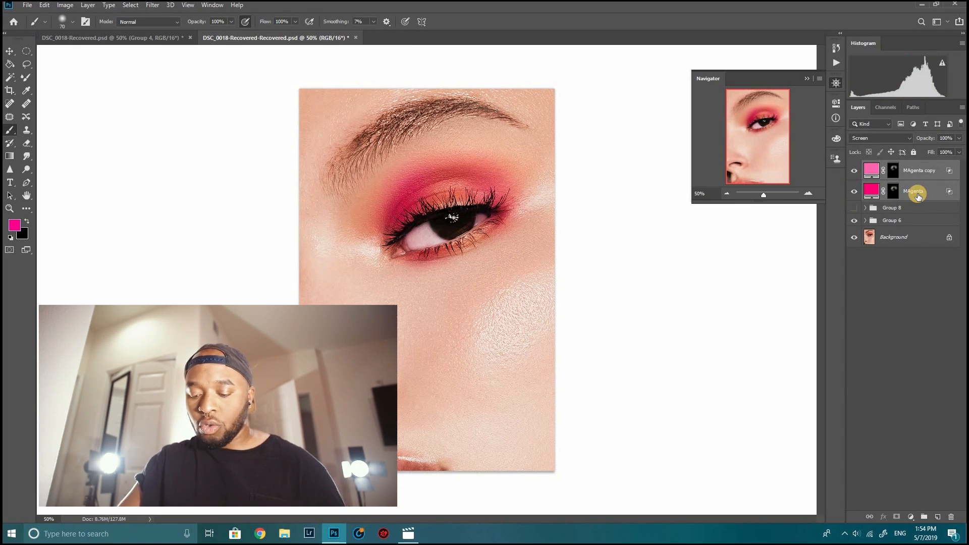
key("ctrl+g")
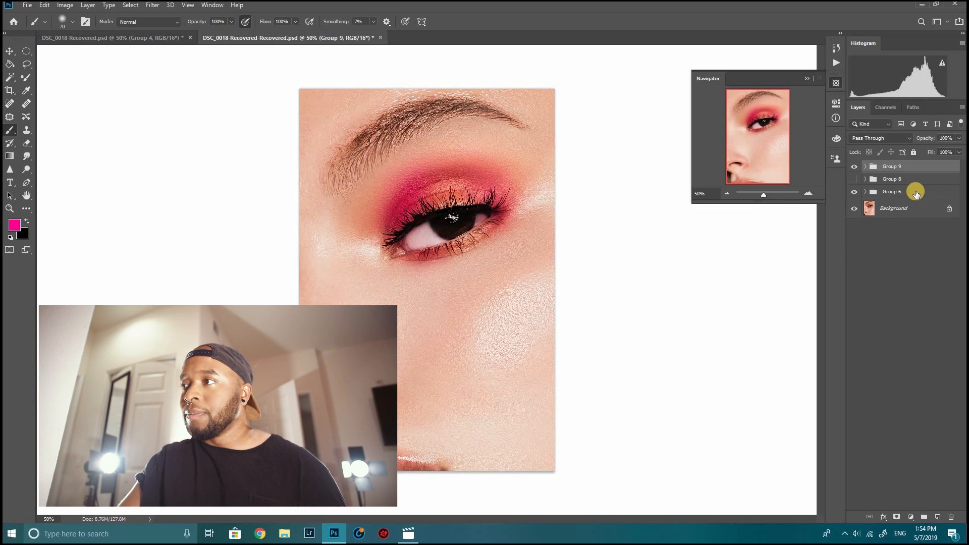
double_click(893, 167)
type("Magenta")
key("Return")
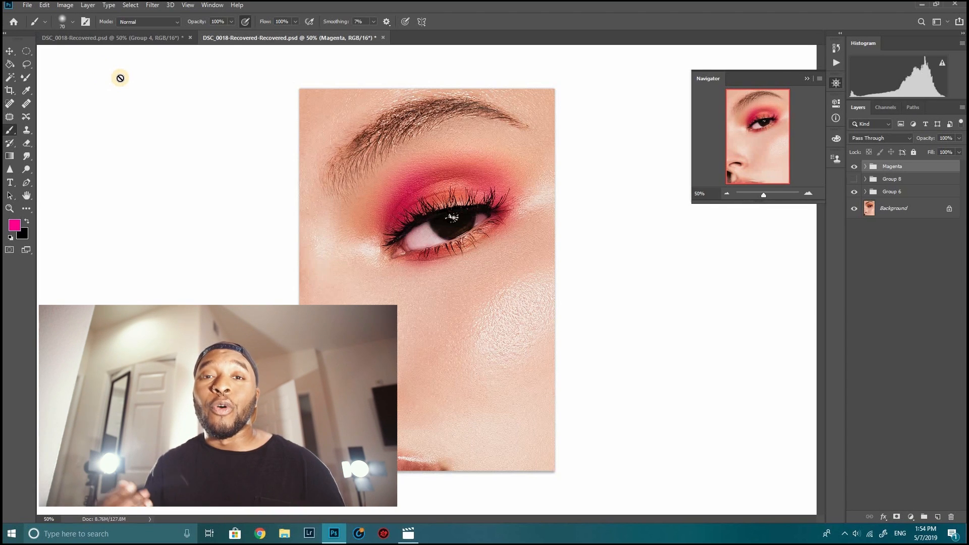
Step: Add a Solid Color fill layer above the Magenta group in Multiply mode with the green 6ad50b
left_click(91, 6)
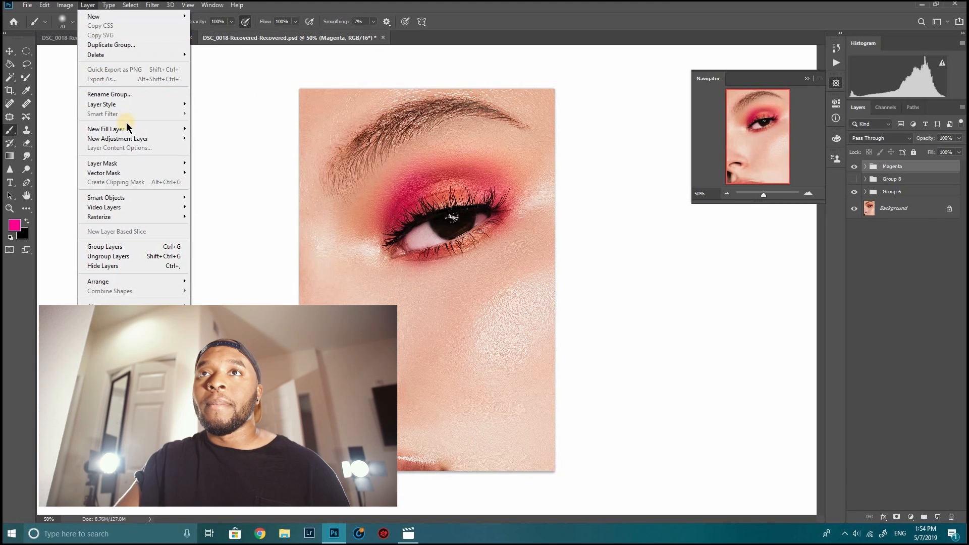
mouse_move(128, 131)
left_click(211, 129)
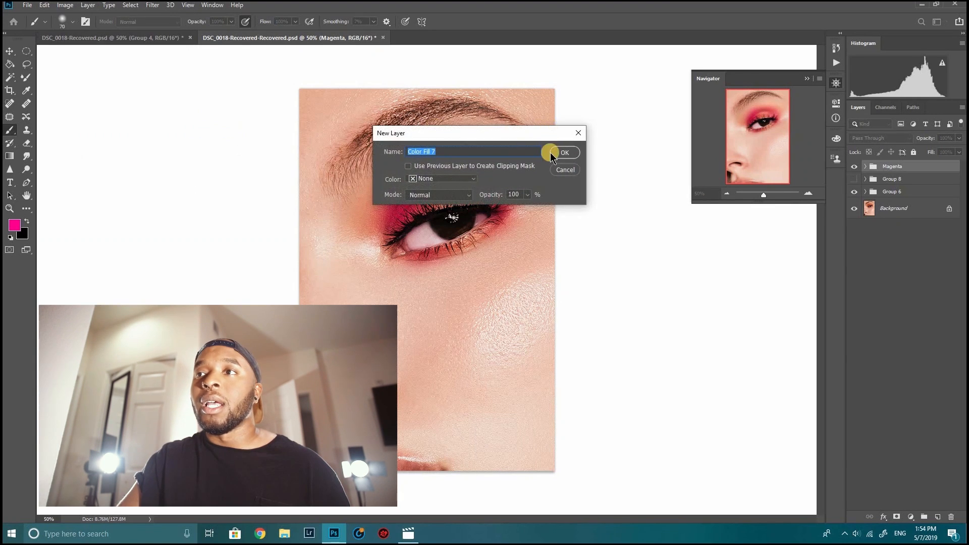
left_click(447, 197)
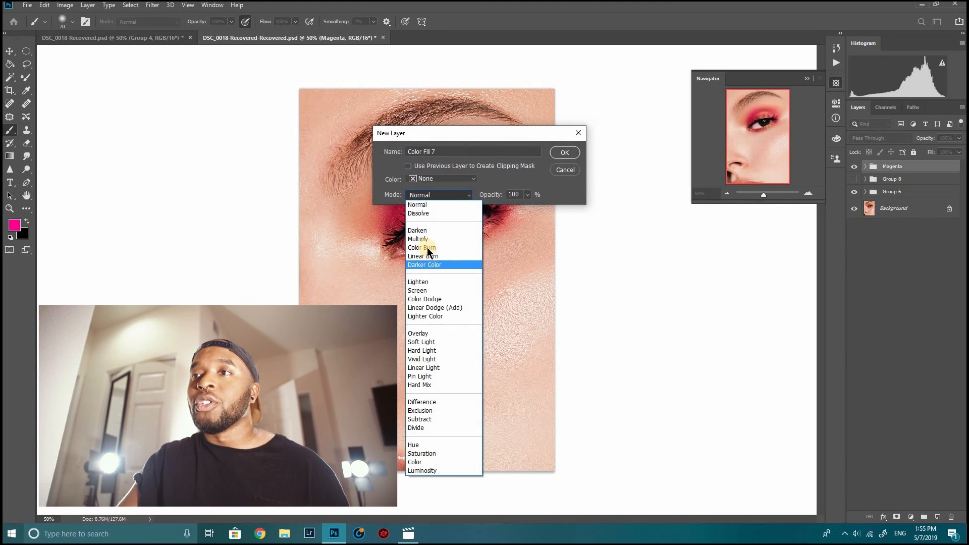
left_click(426, 242)
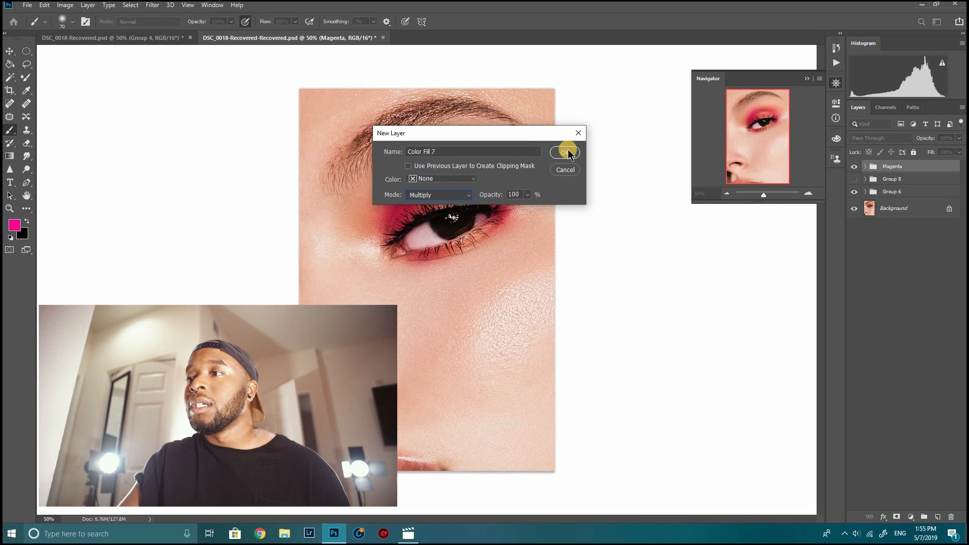
left_click(565, 151)
left_click_drag(743, 393, 744, 420)
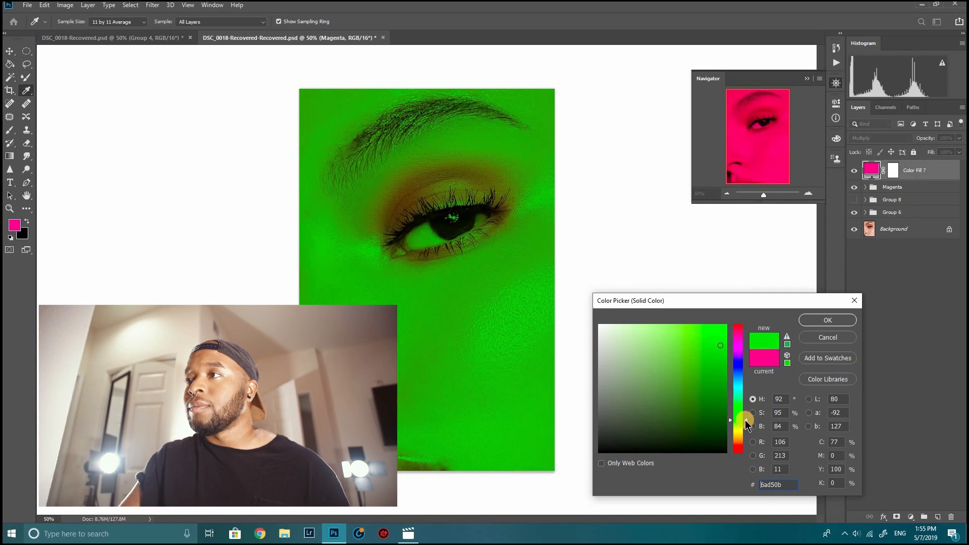
left_click(811, 321)
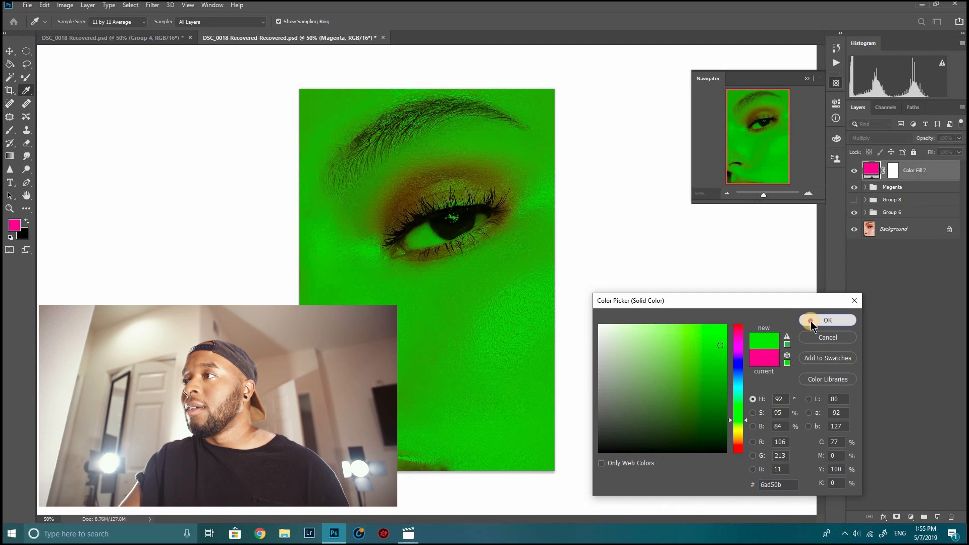
Step: Invert the green fill's mask to black and paint white over the upper lid's centre and the lower lid beneath the iris
left_click(895, 168)
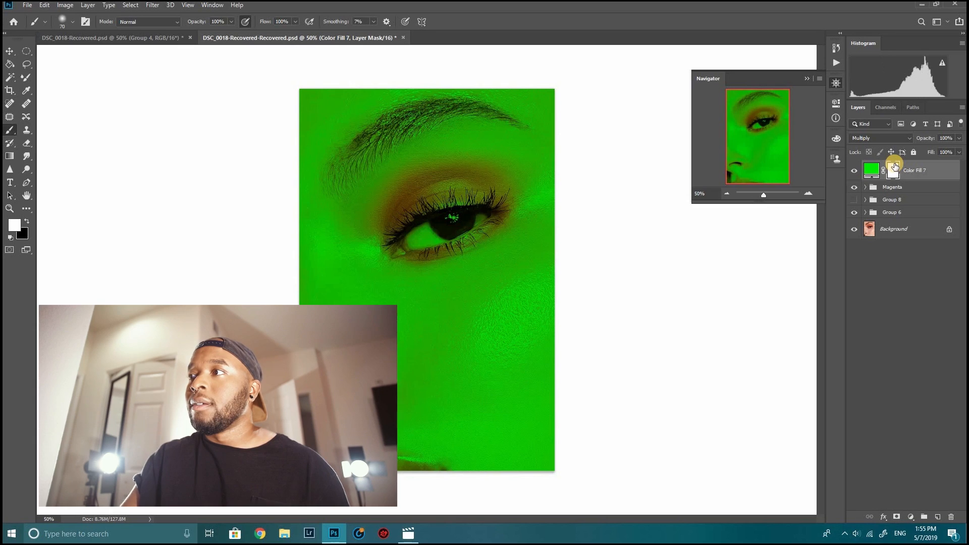
key("ctrl+i")
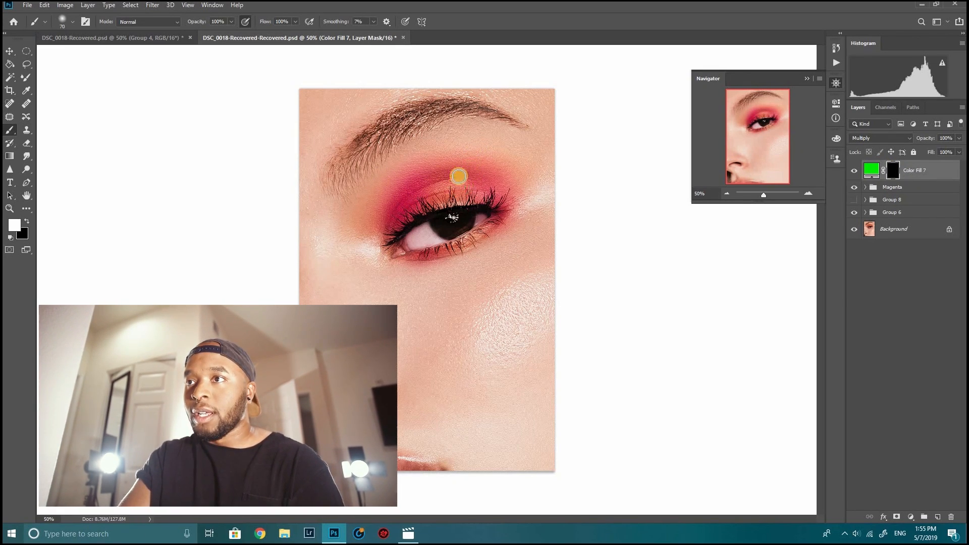
key("bracketright")
key("bracketright")
mouse_move(458, 176)
left_mouse_down()
mouse_move(446, 198)
mouse_move(464, 196)
mouse_move(453, 187)
mouse_move(432, 201)
mouse_move(473, 198)
mouse_move(453, 186)
mouse_move(431, 197)
mouse_move(460, 183)
mouse_move(486, 212)
mouse_move(490, 202)
mouse_move(464, 224)
mouse_move(482, 233)
left_mouse_up()
key("bracketleft")
mouse_move(488, 228)
left_mouse_down()
mouse_move(456, 246)
mouse_move(491, 227)
mouse_move(497, 191)
mouse_move(439, 196)
mouse_move(443, 188)
mouse_move(464, 187)
mouse_move(469, 242)
left_mouse_up()
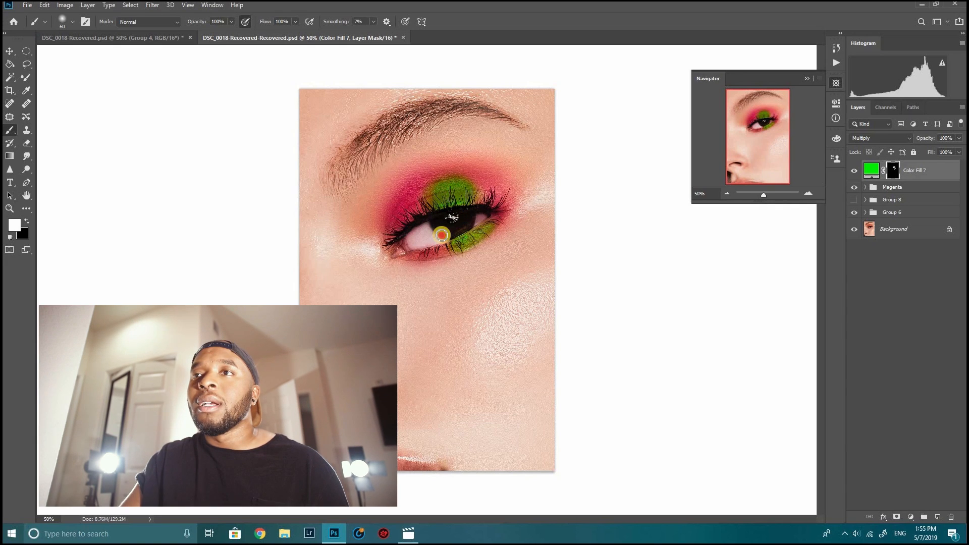
Step: Soften the green fill's painted mask with a Gaussian Blur of 48.4 pixels radius
left_click(153, 5)
mouse_move(238, 119)
left_click(292, 158)
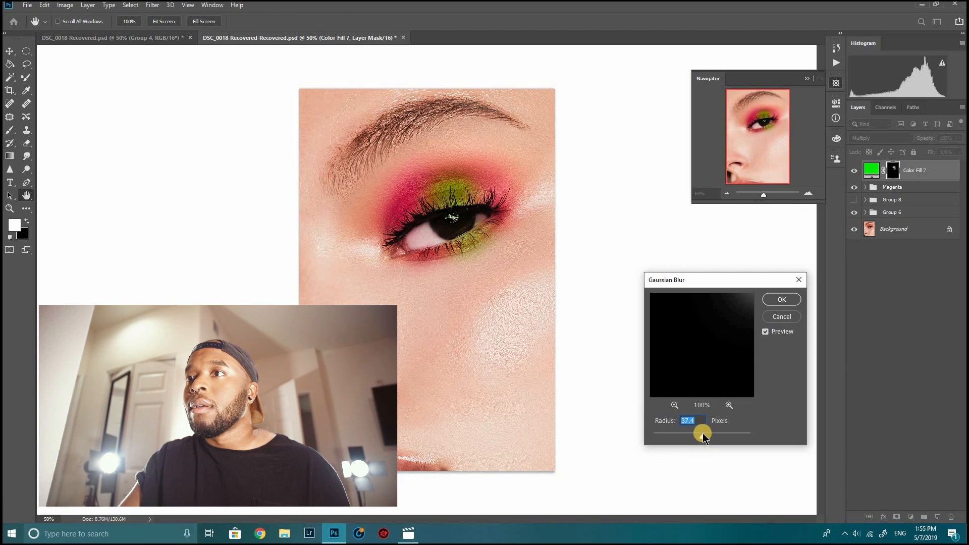
left_click_drag(703, 433, 699, 436)
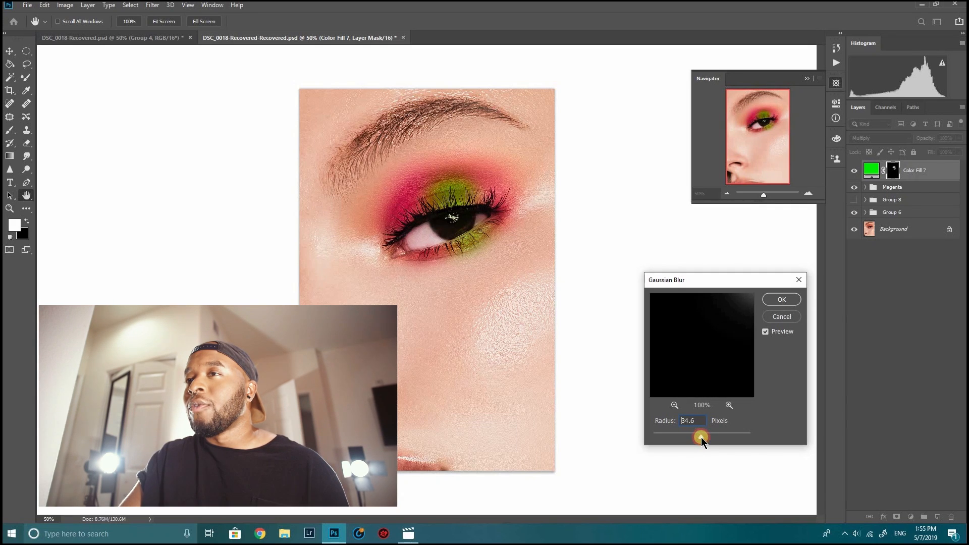
left_click(707, 438)
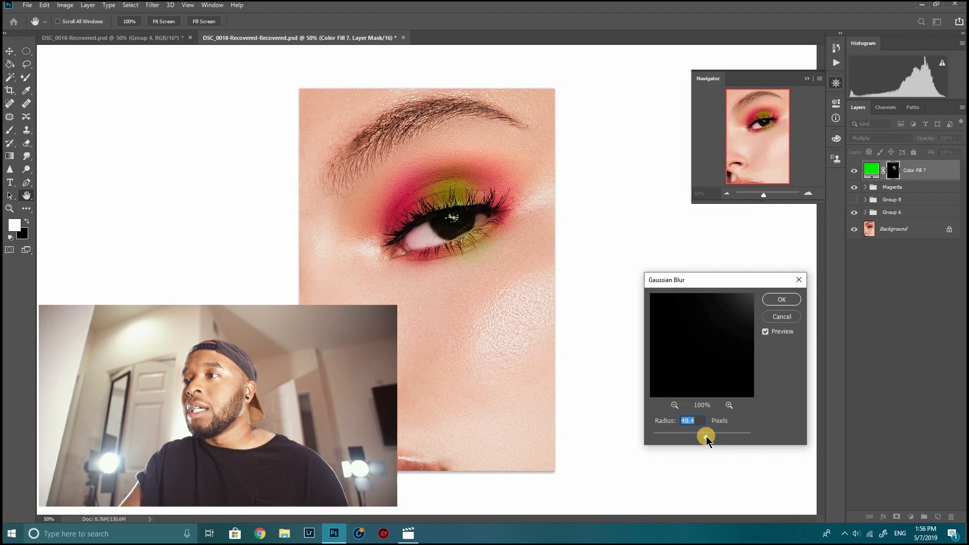
left_click(776, 299)
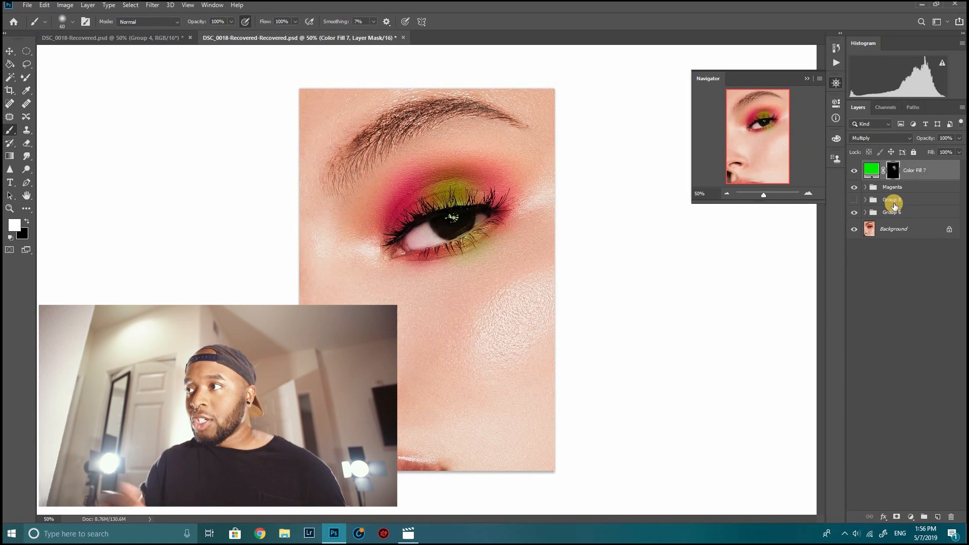
Step: Duplicate the green Color Fill 7 layer and set the copy's blend mode to Screen
key("ctrl+j")
left_click(878, 138)
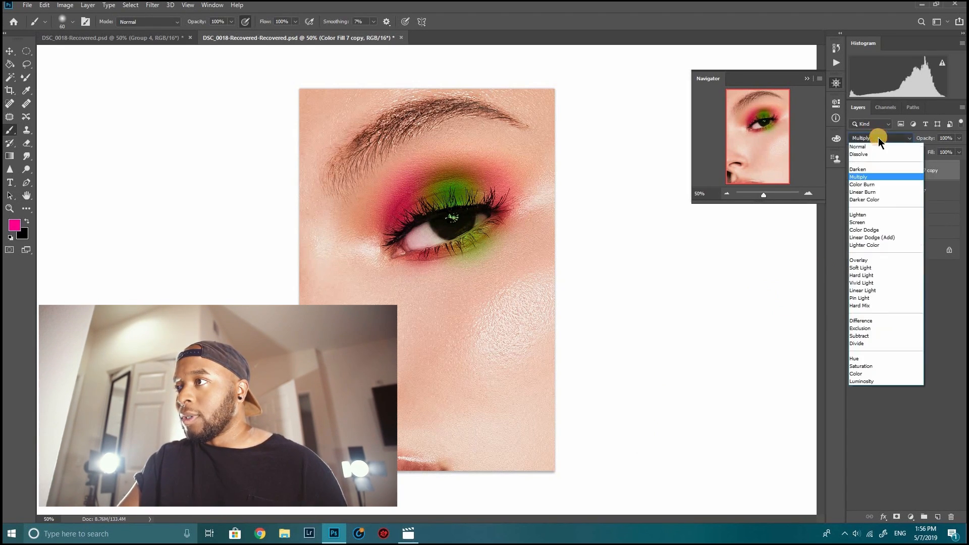
left_click(865, 222)
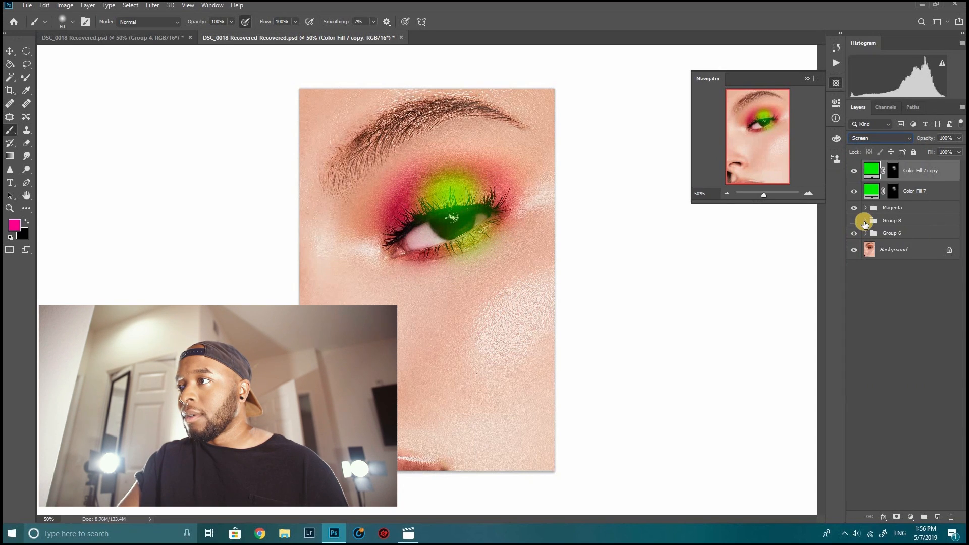
Step: Hide the Screen copy and split Color Fill 7's underlying-layer Blend If highlights to 148 / 255
left_click(854, 172)
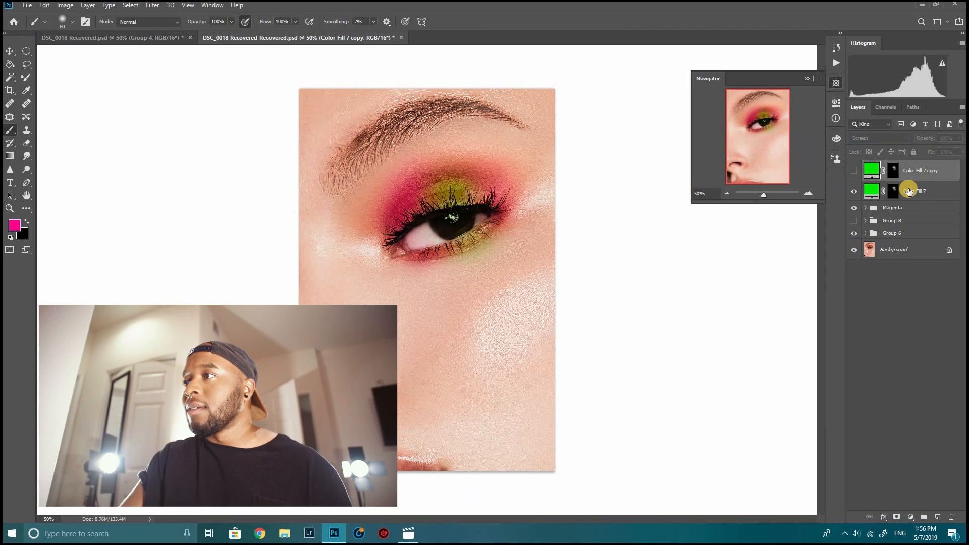
left_click(910, 191)
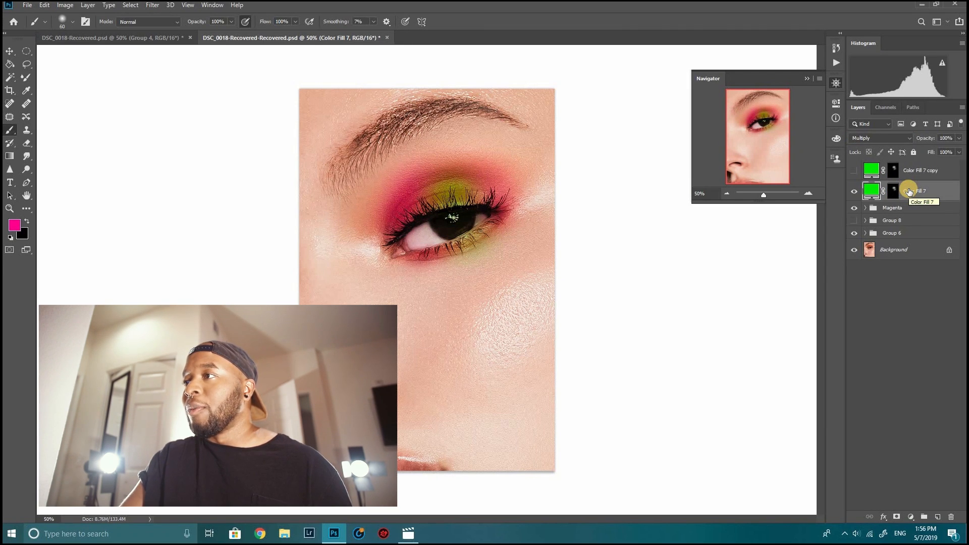
right_click(909, 191)
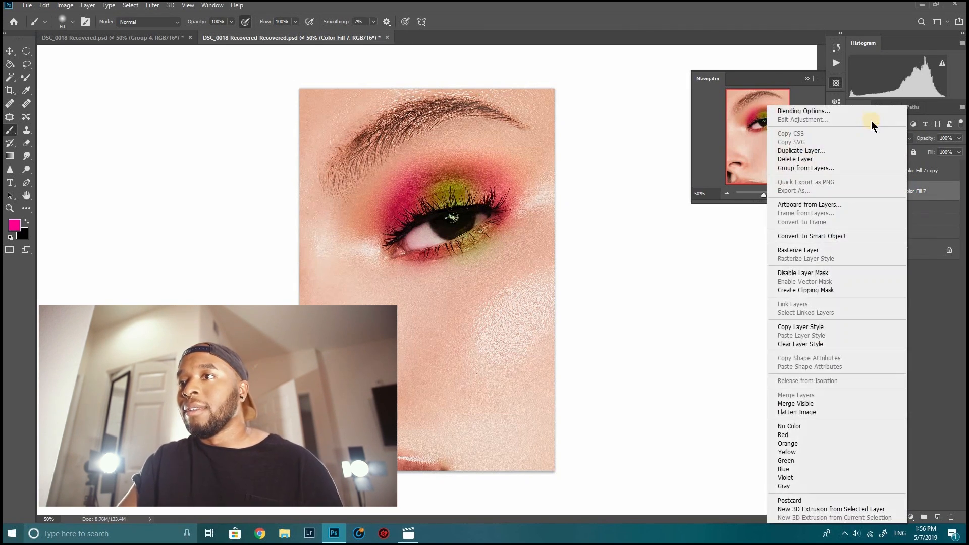
left_click(870, 114)
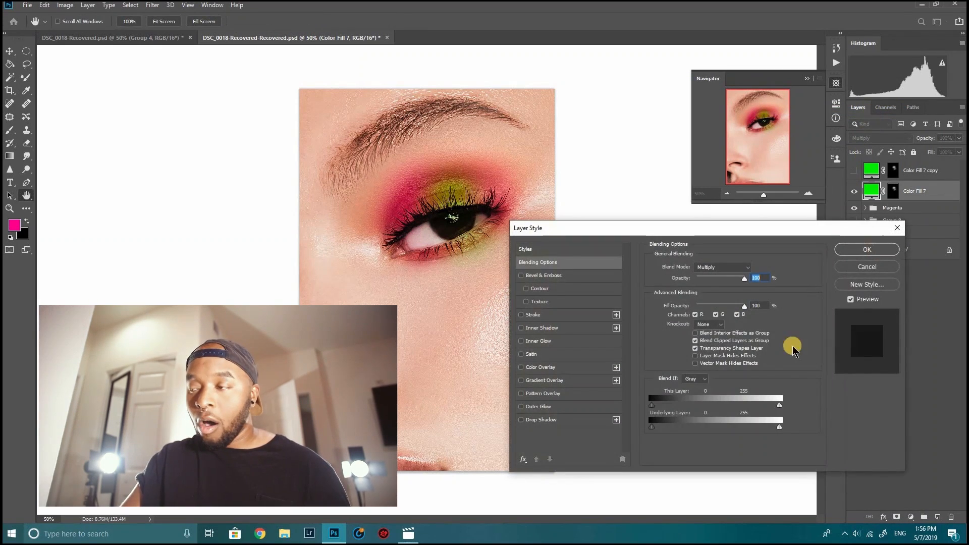
left_click_drag(778, 429, 727, 422)
left_click(848, 251)
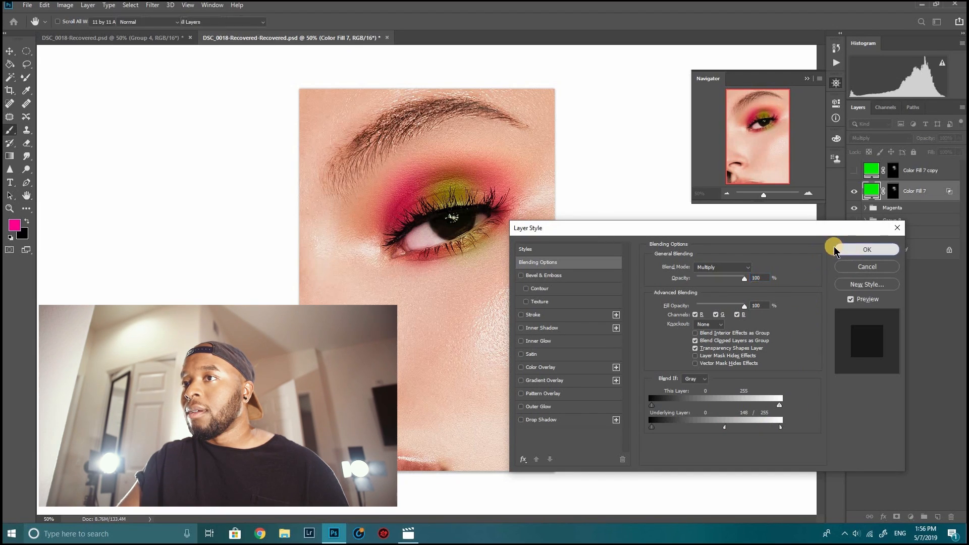
Step: Show the Color Fill 7 copy and split its underlying-layer Blend If shadows to 0 / 227
left_click(854, 170)
left_click(920, 172)
right_click(922, 174)
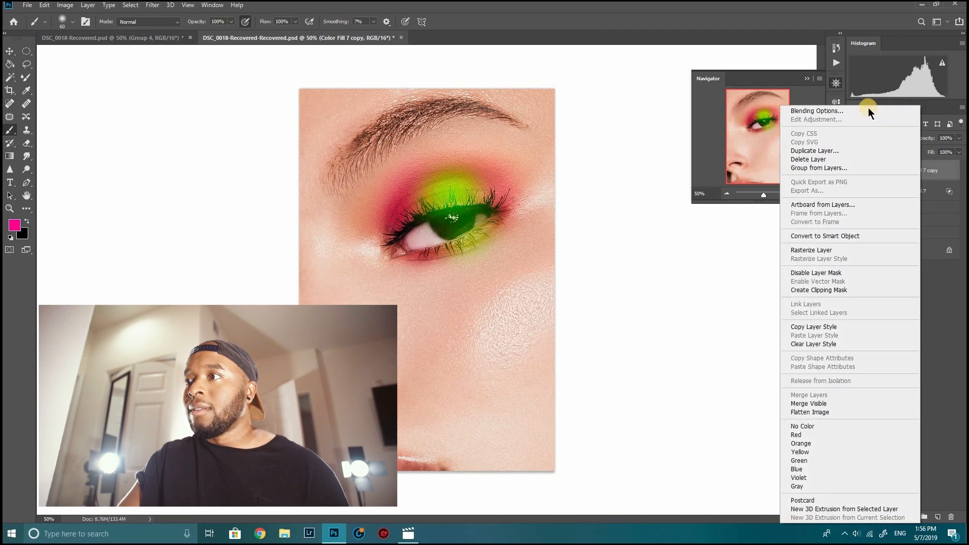
key("Escape")
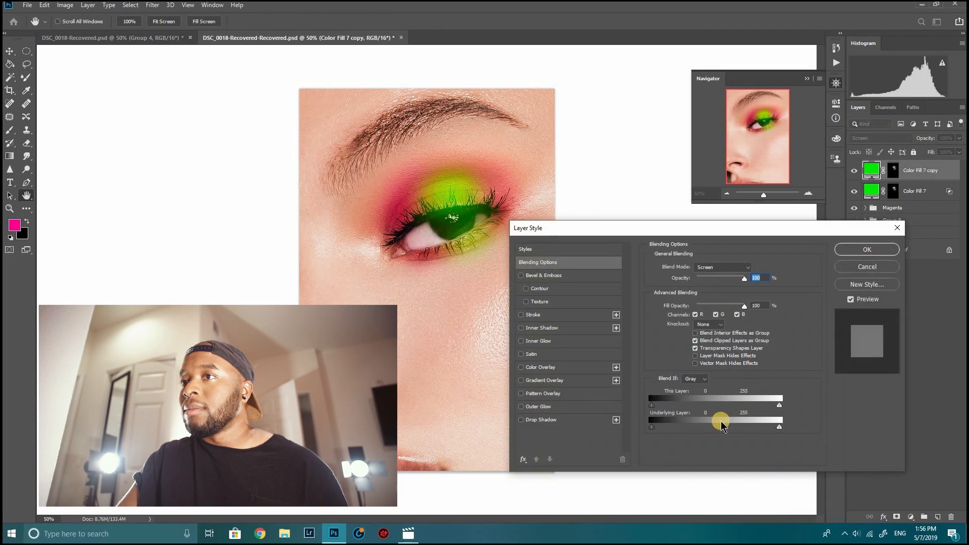
mouse_move(651, 428)
left_mouse_down()
mouse_move(661, 430)
mouse_move(636, 427)
mouse_move(708, 430)
left_mouse_up()
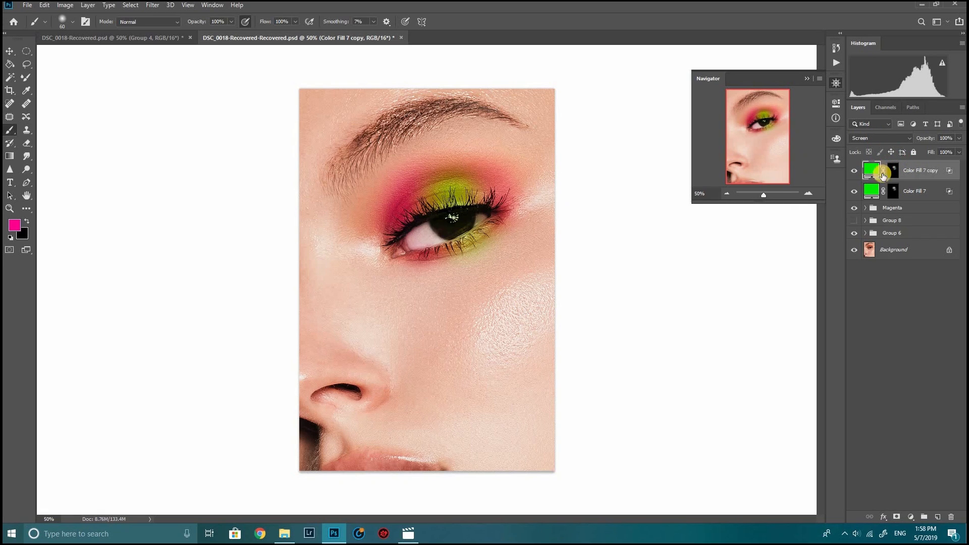
right_click(909, 179)
left_click(855, 114)
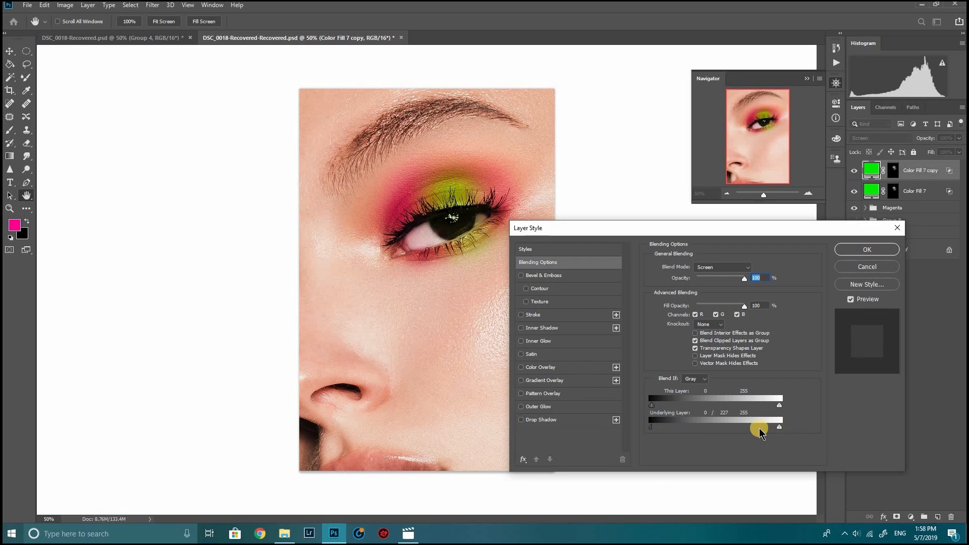
left_click(857, 251)
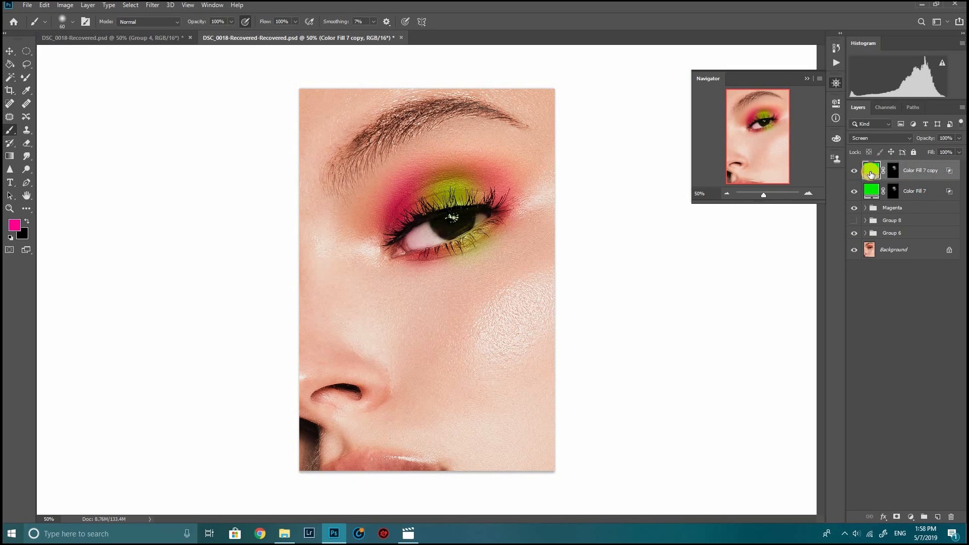
Step: Change the Color Fill 7 copy's colour to the pale green bcec90 and compare the eyelid with and without it
double_click(871, 175)
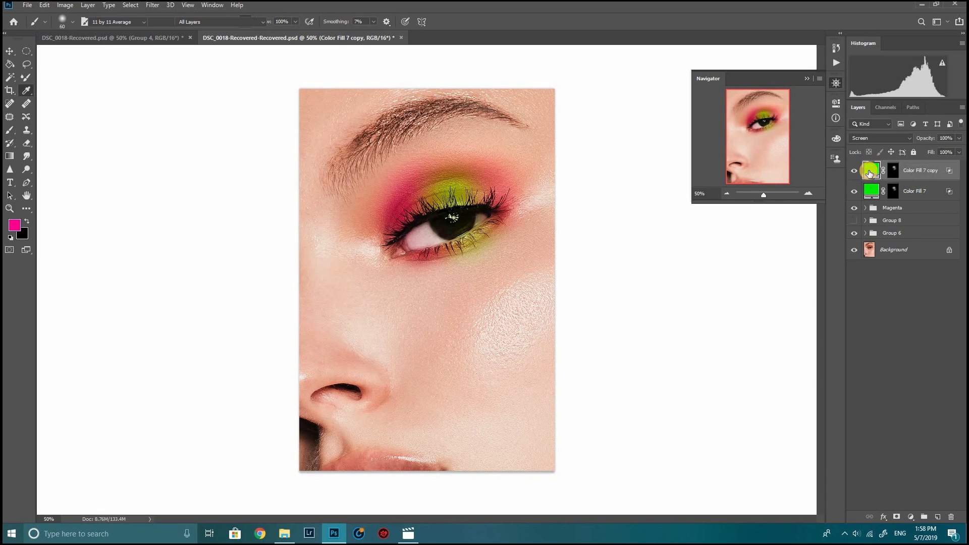
mouse_move(692, 352)
left_mouse_down()
mouse_move(639, 333)
mouse_move(649, 335)
left_mouse_up()
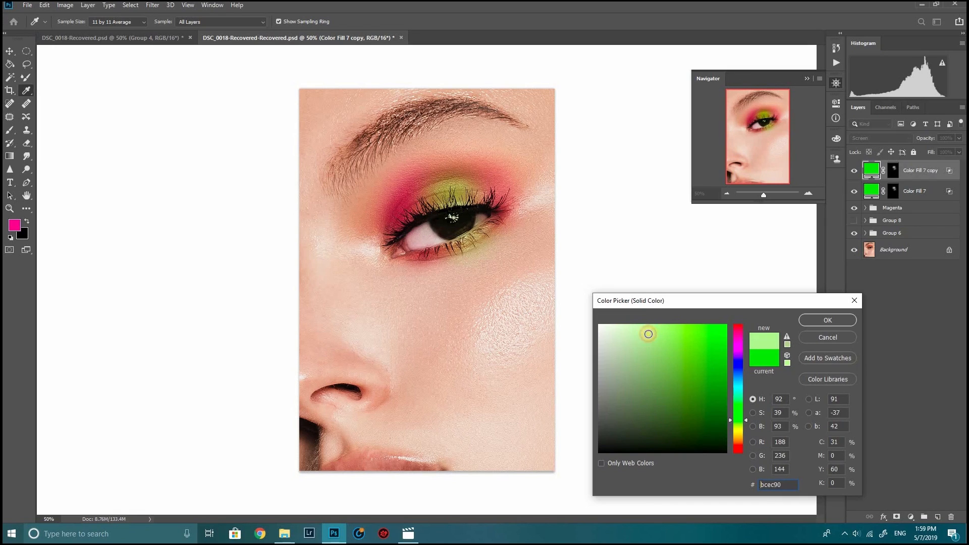
left_click(824, 321)
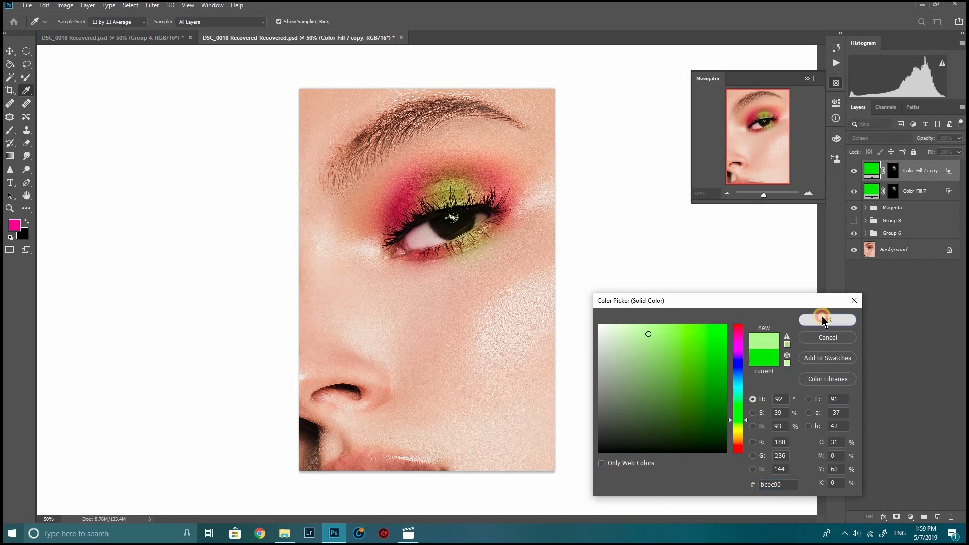
left_click(855, 173)
left_click(855, 173)
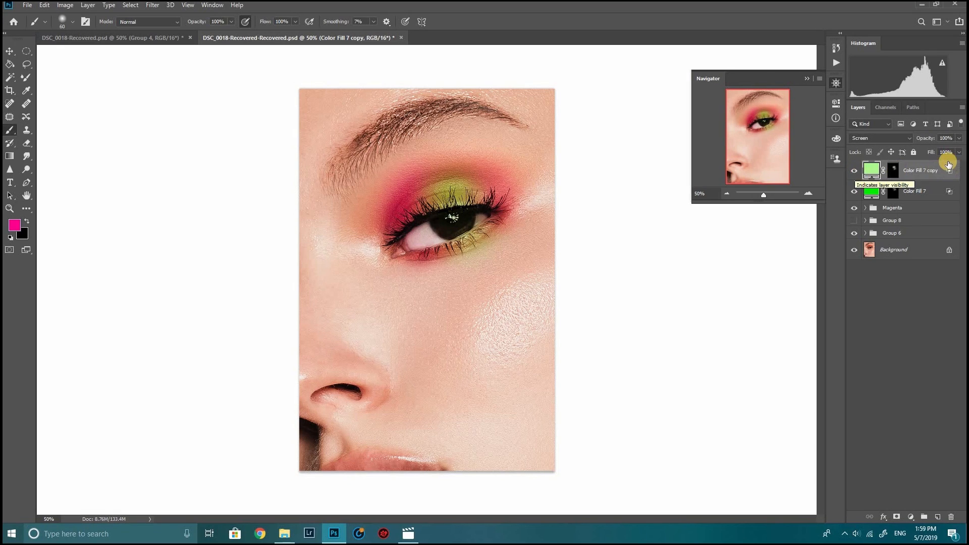
Step: Group the Color Fill 7 and Color Fill 7 copy layers and name the group Green
left_click(915, 192, "shift")
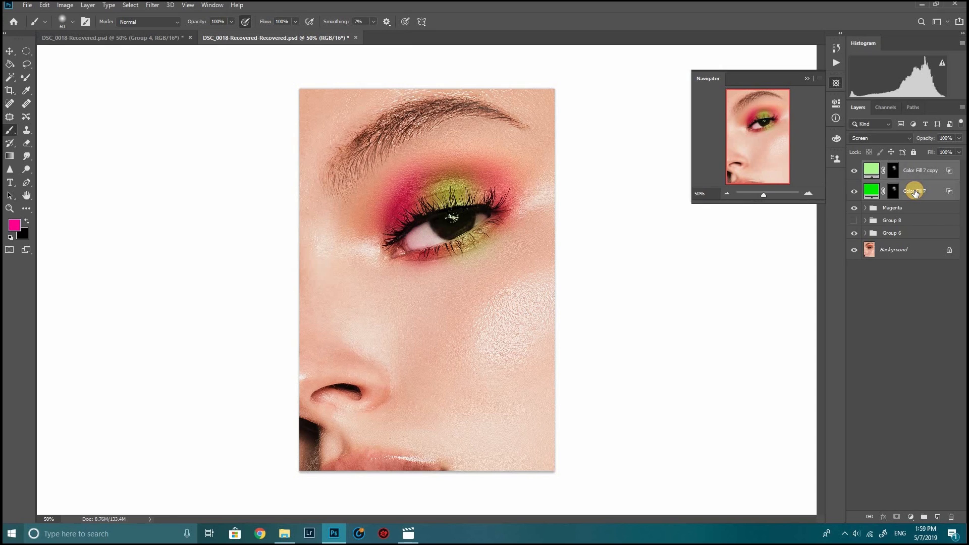
key("ctrl+g")
double_click(893, 166)
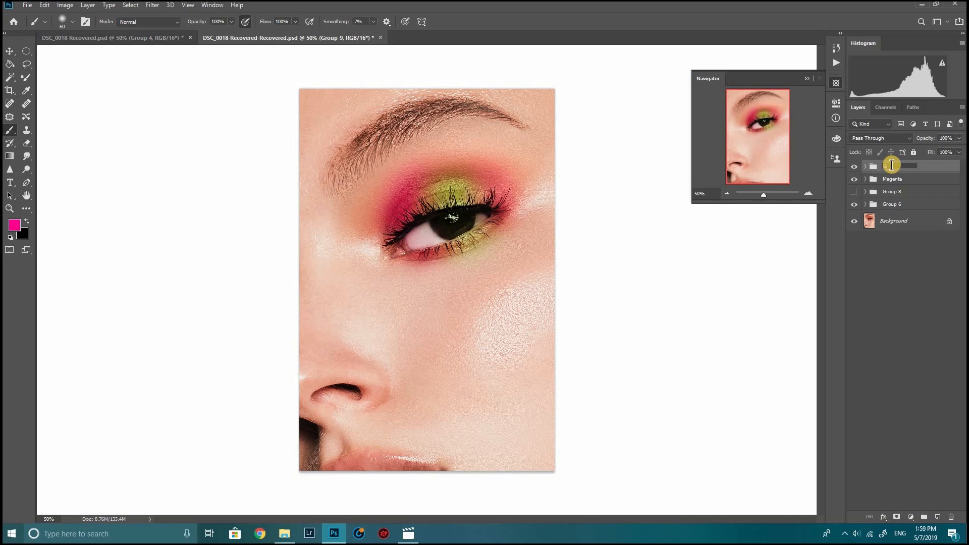
type("Green")
key("Return")
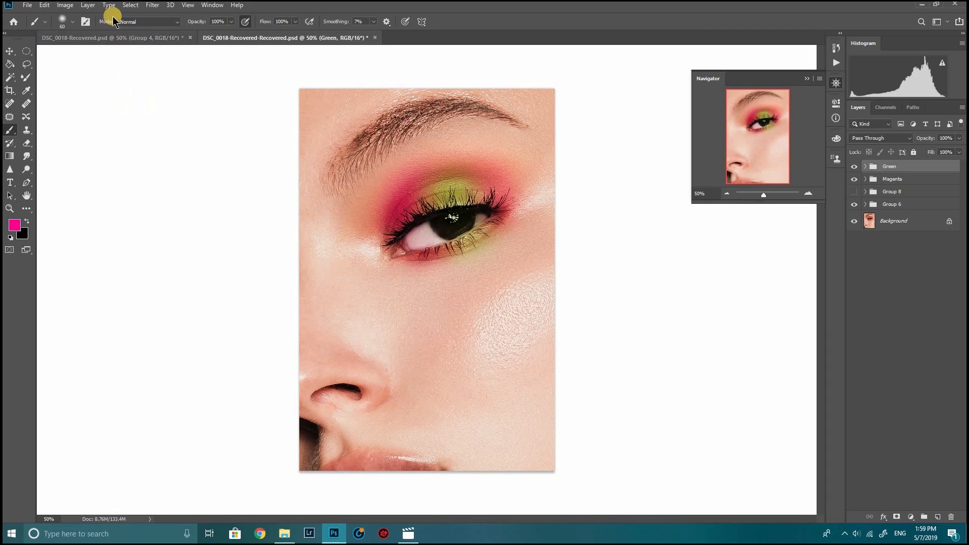
Step: Create a Solid Color fill layer named Yellow above the Green group in Multiply mode
left_click(89, 5)
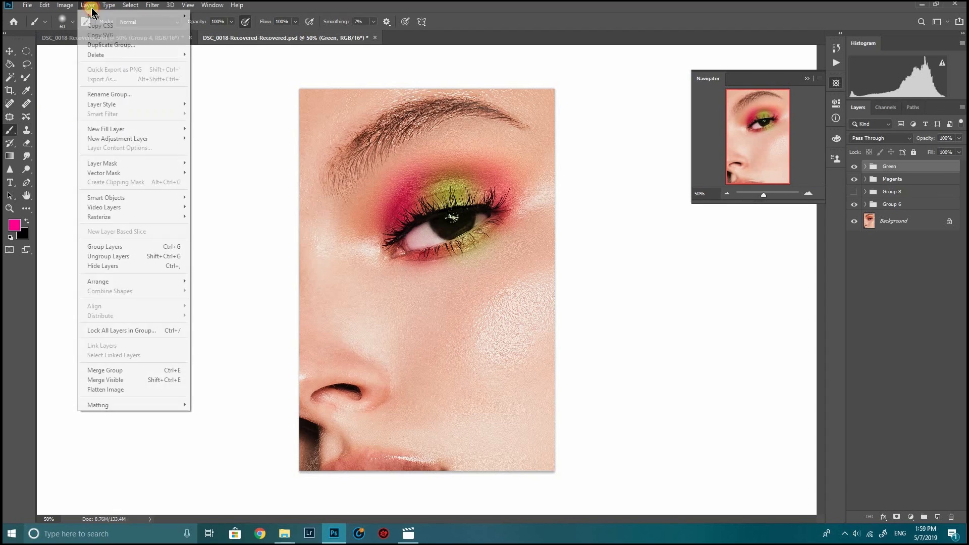
mouse_move(172, 129)
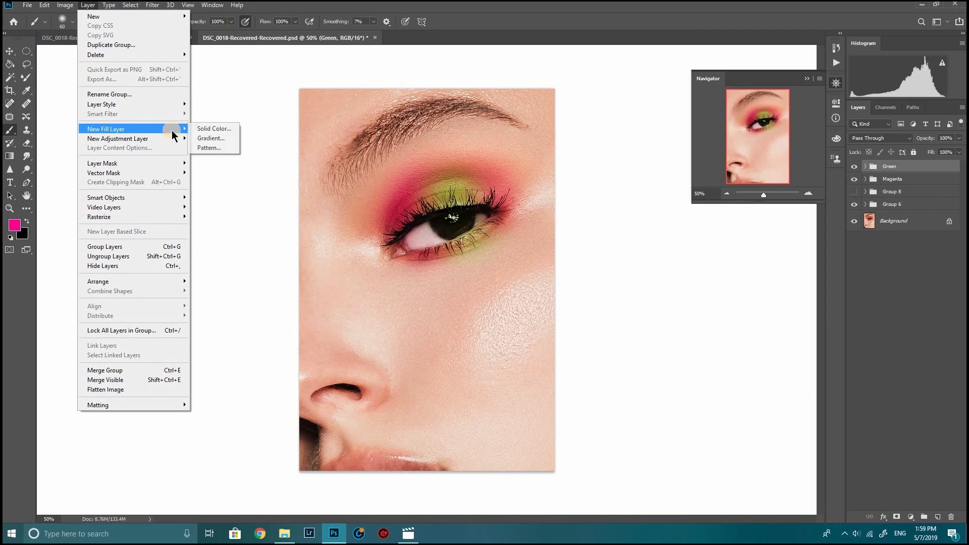
left_click(217, 126)
left_click(445, 198)
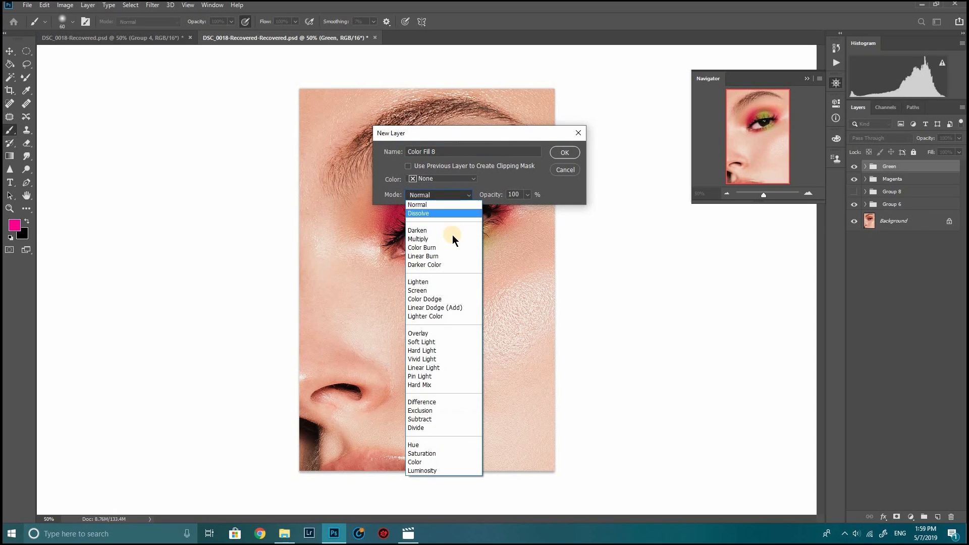
left_click(452, 236)
left_click(487, 152)
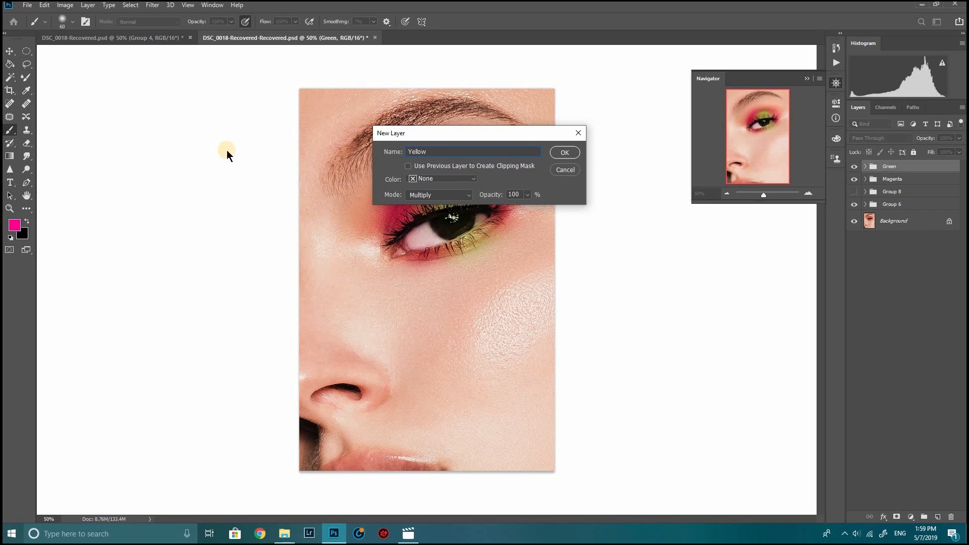
left_click(565, 153)
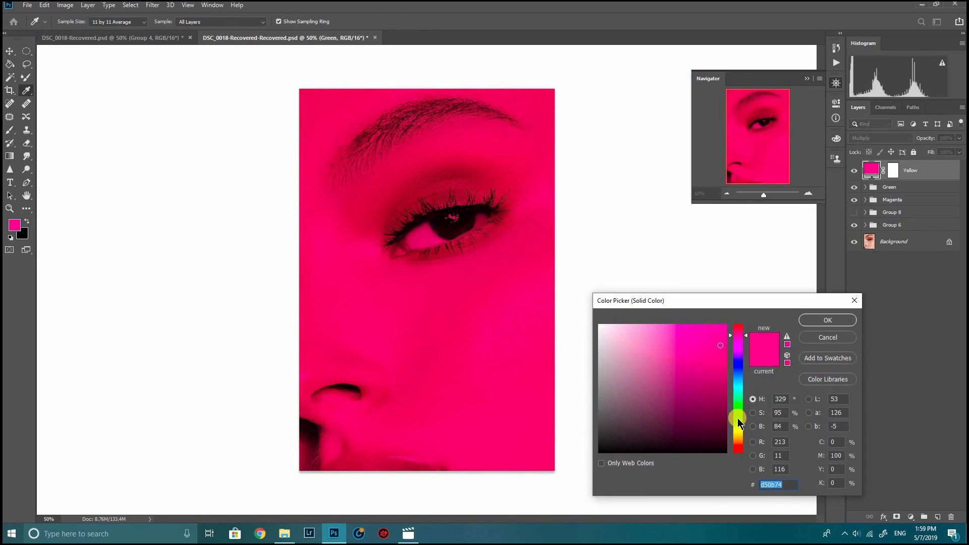
Step: Set the Yellow fill's colour to the bright yellow f0ff00
left_click(742, 431)
left_click_drag(743, 431, 742, 431)
left_click_drag(699, 371, 731, 299)
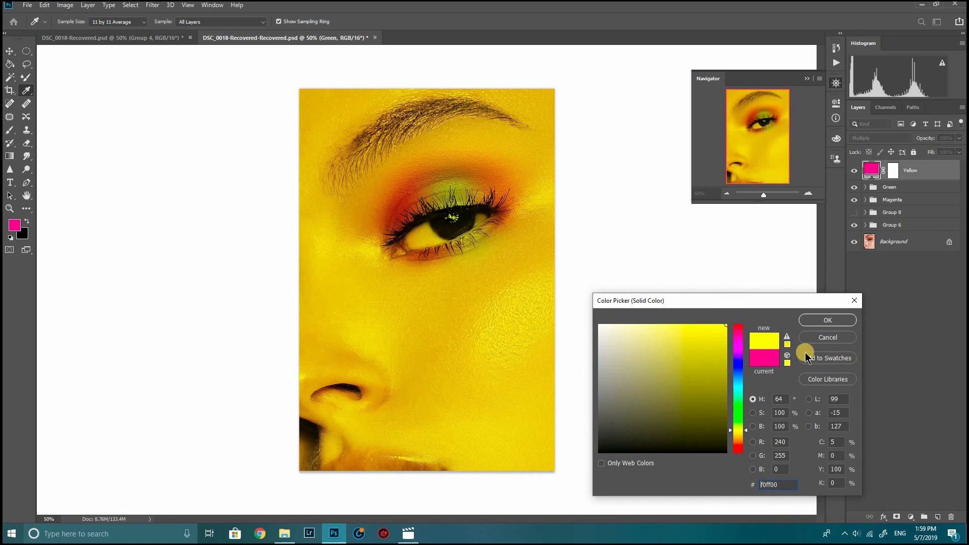
left_click(815, 321)
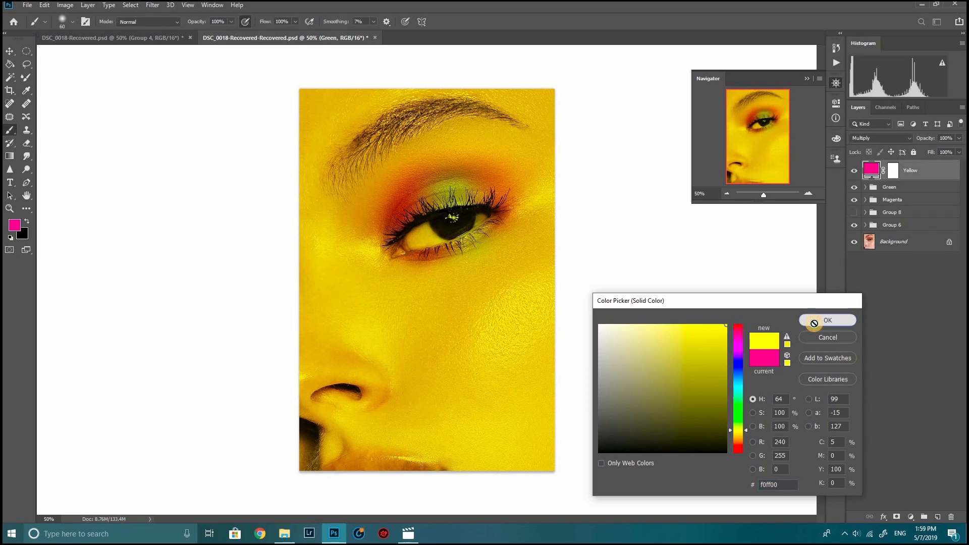
Step: Invert the Yellow fill's mask to black and paint white over the eye's inner corner with a soft 150-pixel brush
left_click(894, 170)
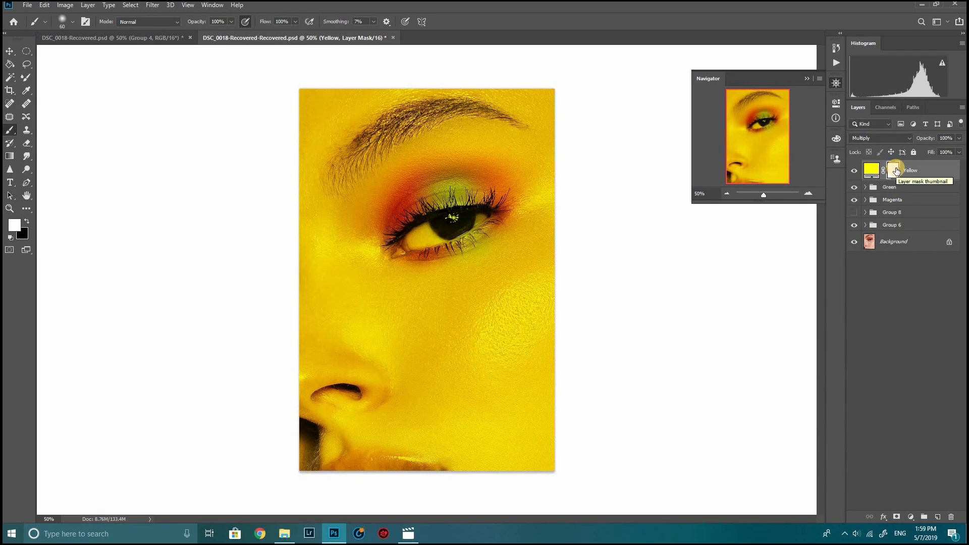
key("ctrl+i")
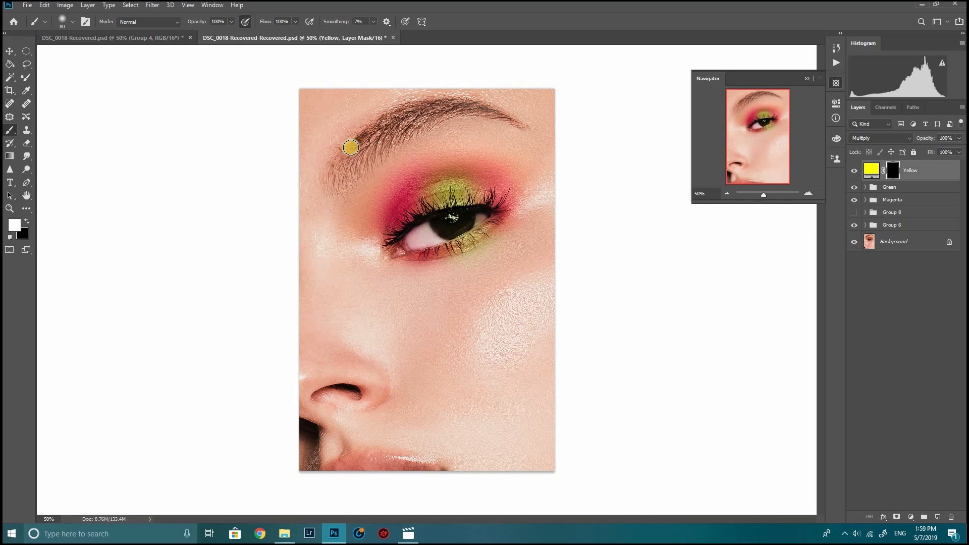
key("bracketright")
key("bracketright")
key("bracketright")
key("bracketright")
left_click_drag(385, 252, 383, 255)
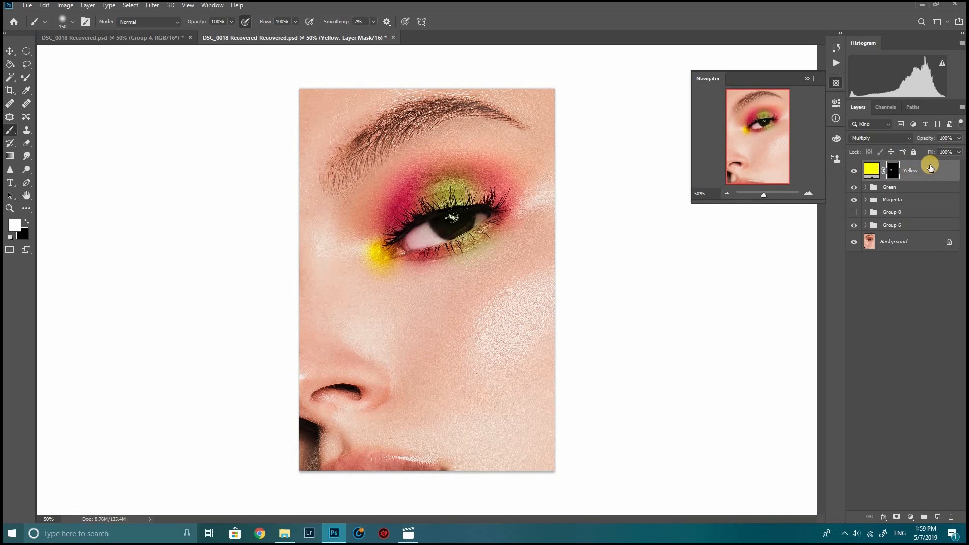
Step: Soften the Yellow fill's painted mask with a Gaussian Blur of 31.8 pixels radius
left_click(152, 6)
mouse_move(205, 120)
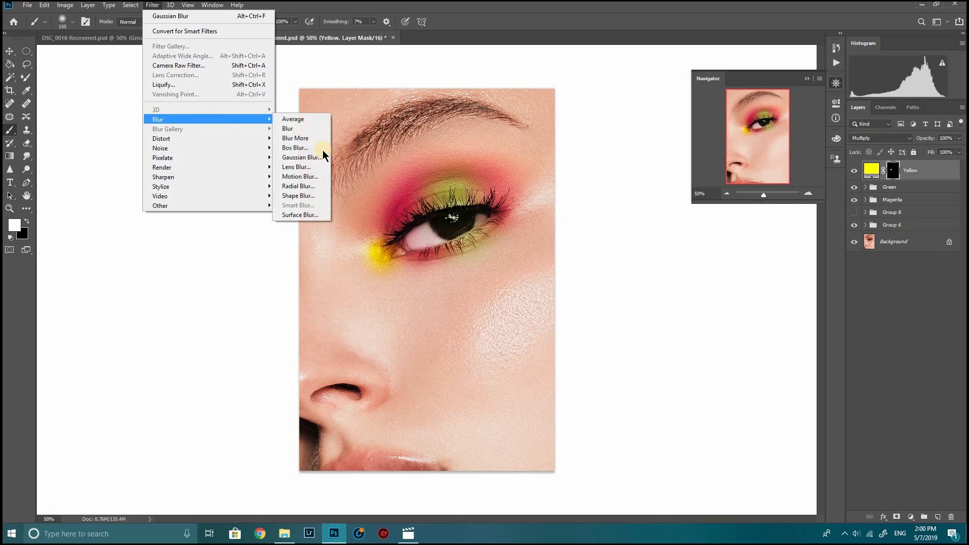
left_click(298, 150)
left_click_drag(713, 436, 699, 435)
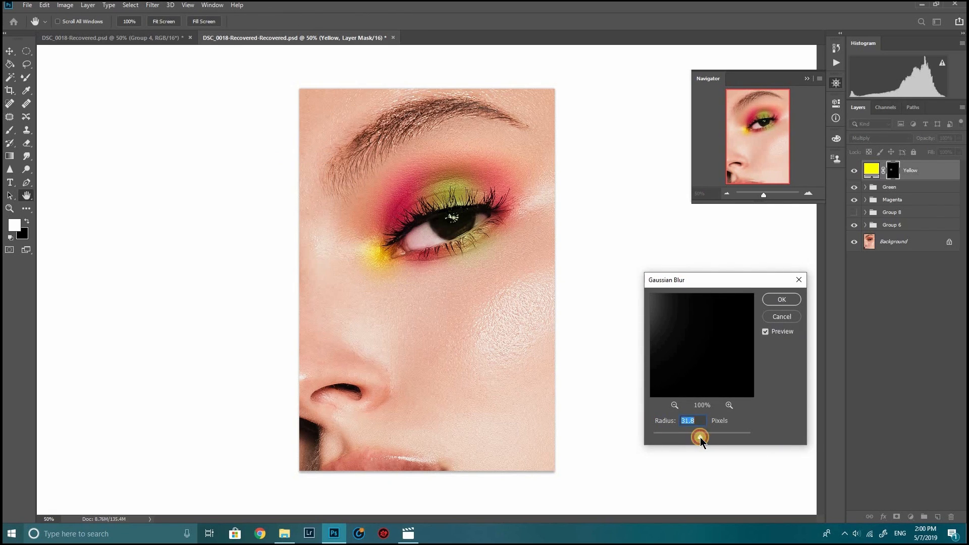
left_click(778, 302)
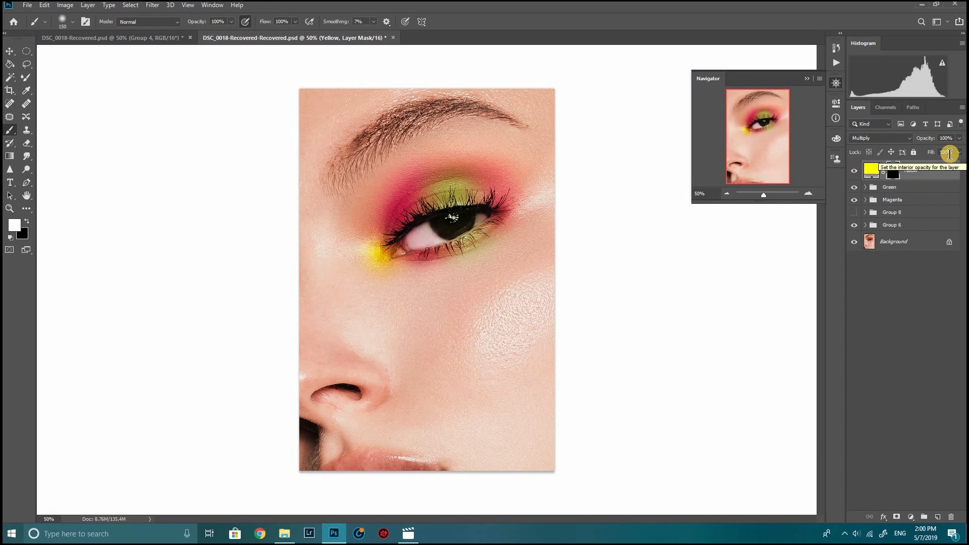
Step: Duplicate the Yellow layer, hide the copy, and split the original's underlying-layer Blend If highlights to fade the bright areas
key("ctrl+j")
left_click(922, 195)
left_click(855, 170)
right_click(918, 190)
left_click(832, 112)
left_click_drag(781, 427, 716, 426)
left_click(855, 251)
Step: Show the Yellow copy and split its underlying-layer Blend If shadows far toward the highlights
left_click(854, 171)
left_click(924, 170)
right_click(924, 171)
left_click(855, 113)
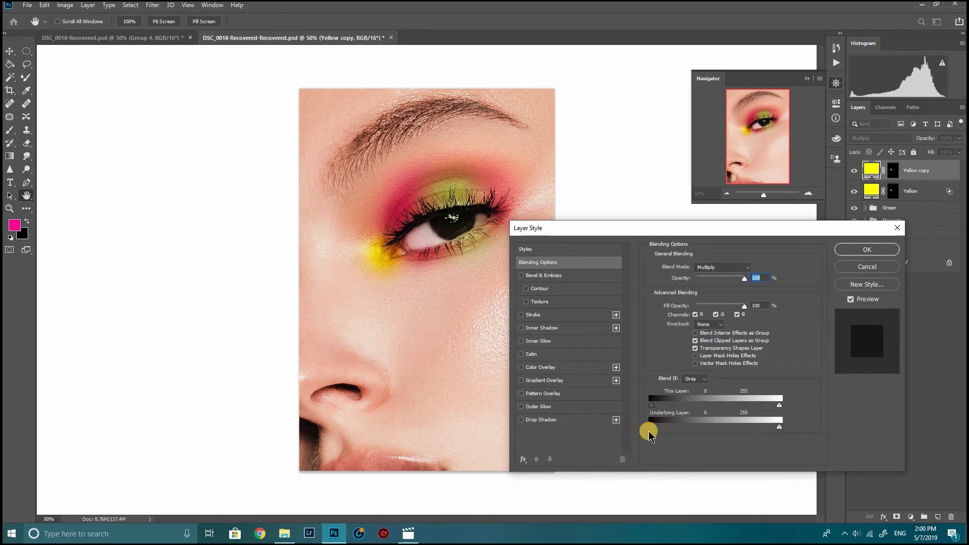
left_click_drag(650, 428, 765, 429)
left_click(867, 249)
Step: Lighten the Yellow copy's fill to a pale yellow and group it with the Yellow layer
double_click(871, 174)
mouse_move(689, 340)
left_mouse_down()
mouse_move(650, 340)
mouse_move(649, 325)
left_mouse_up()
left_click(813, 320)
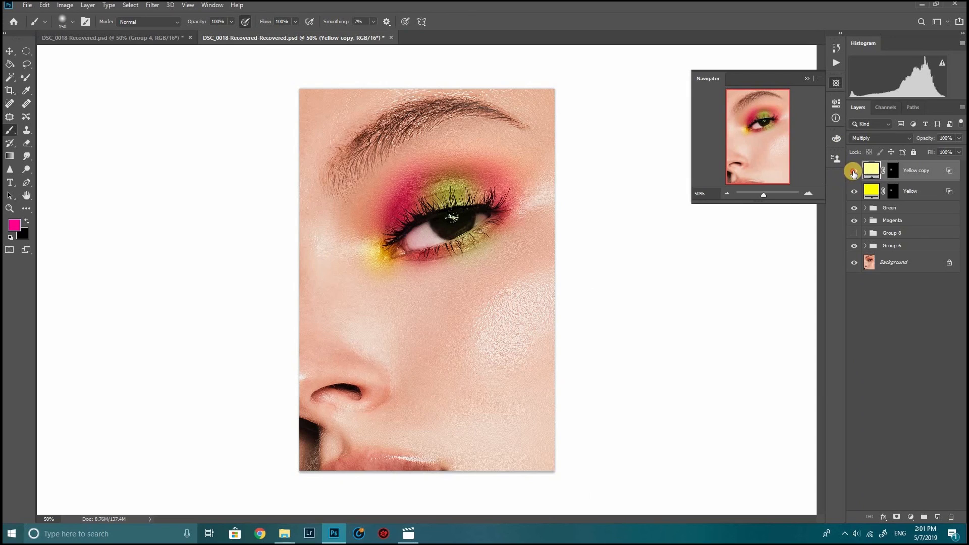
left_click(921, 195, "shift")
key("ctrl+g")
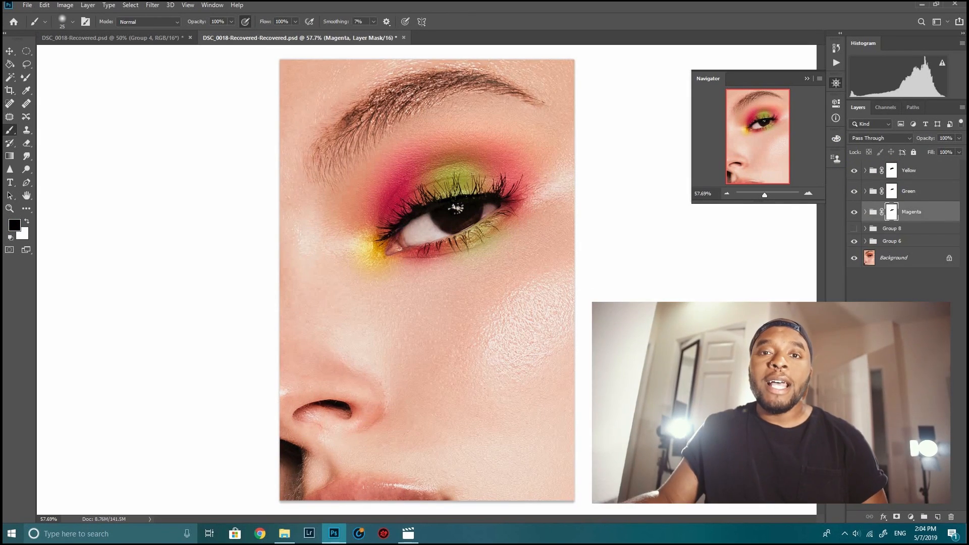
Step: Add a light peach solid color fill in Screen mode above the Yellow group and invert its mask to hide it
left_click(920, 171)
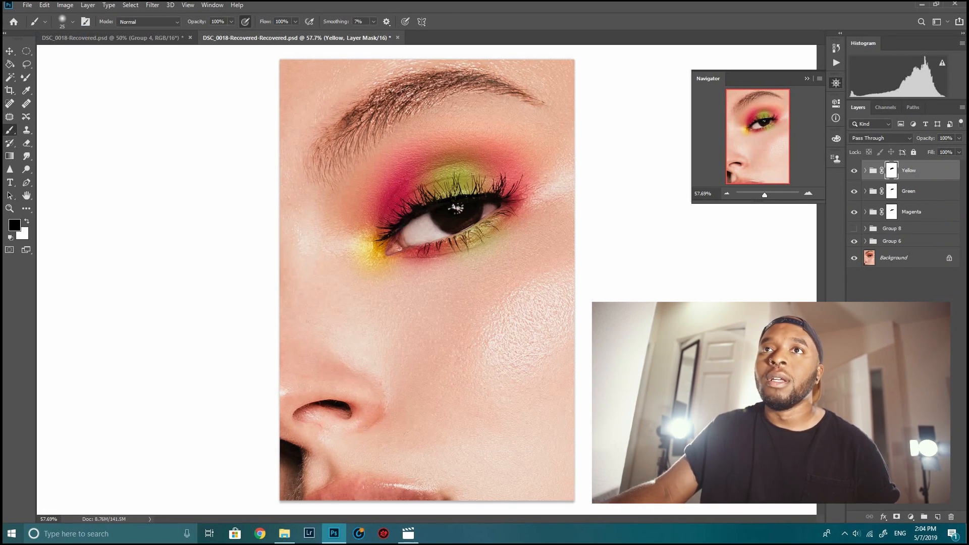
left_click(91, 9)
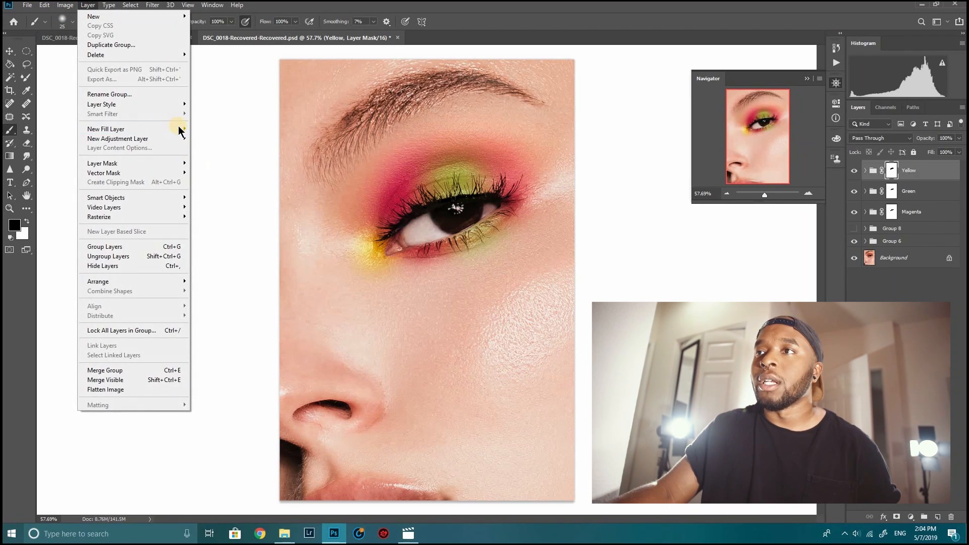
left_click(204, 127)
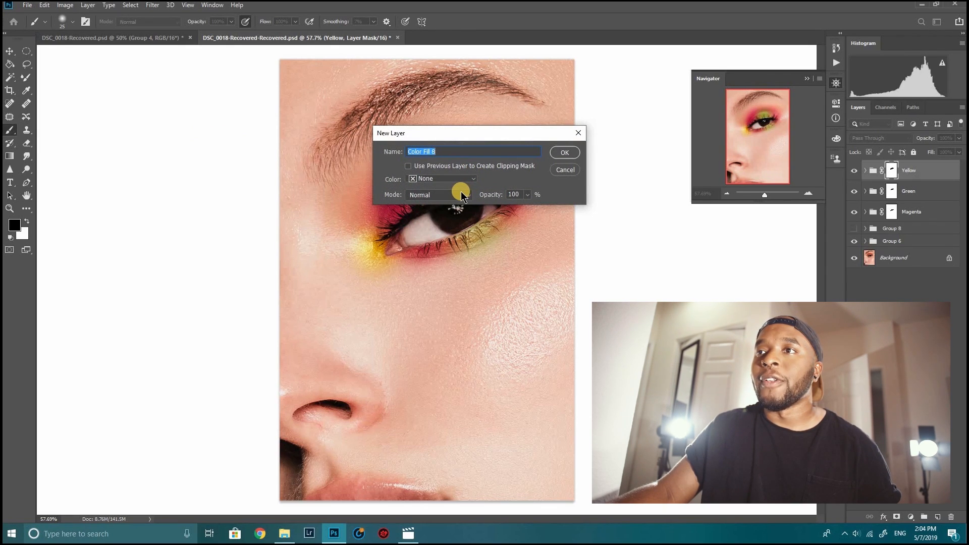
left_click(448, 193)
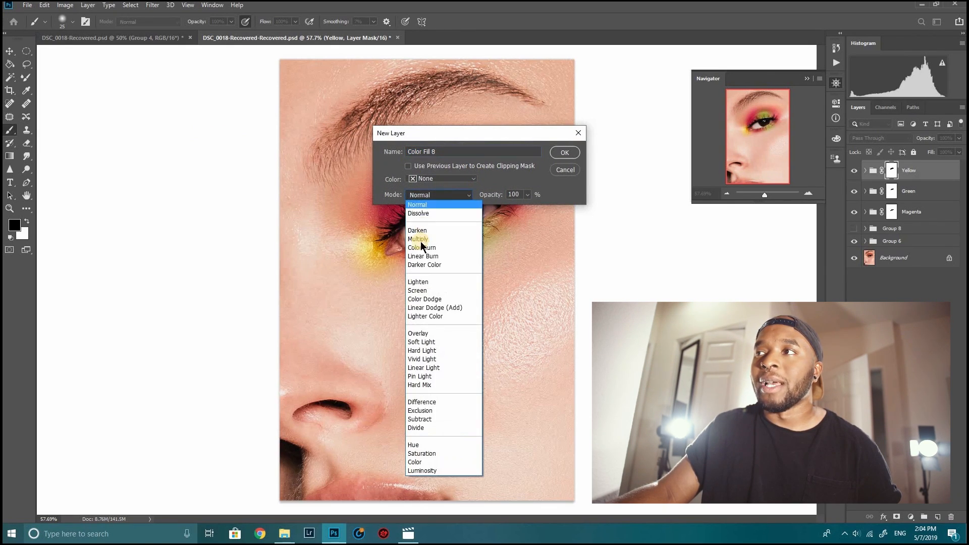
left_click(422, 291)
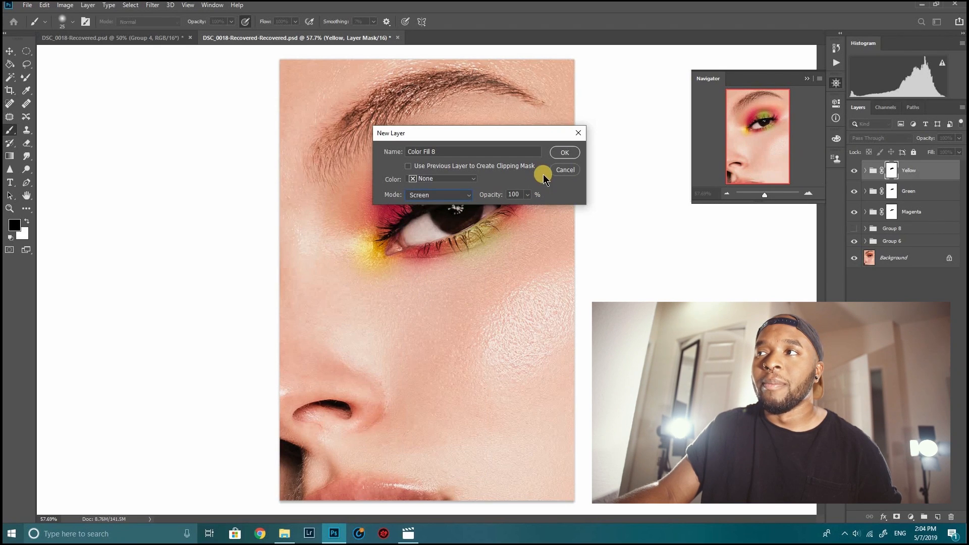
left_click(561, 150)
left_click_drag(738, 327, 738, 428)
left_click_drag(706, 326, 679, 325)
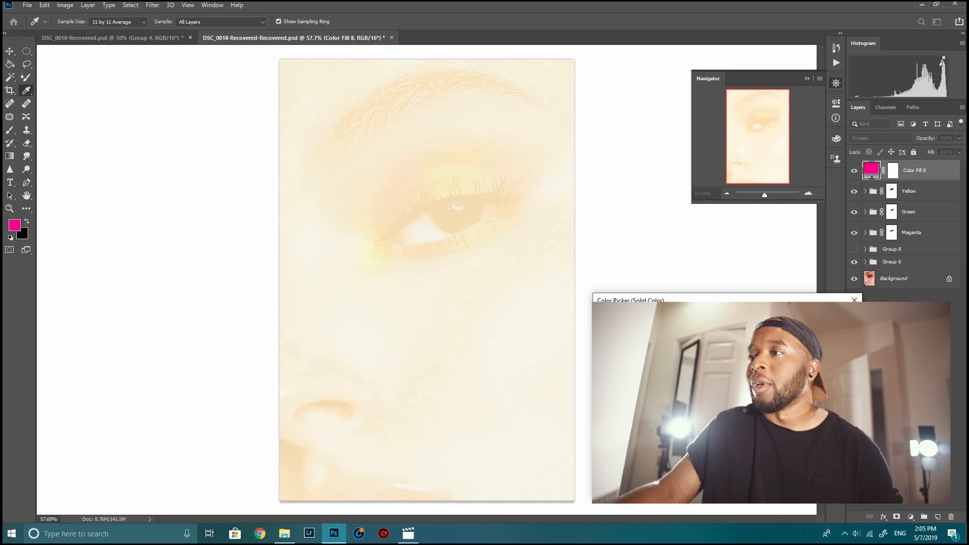
left_click(828, 317)
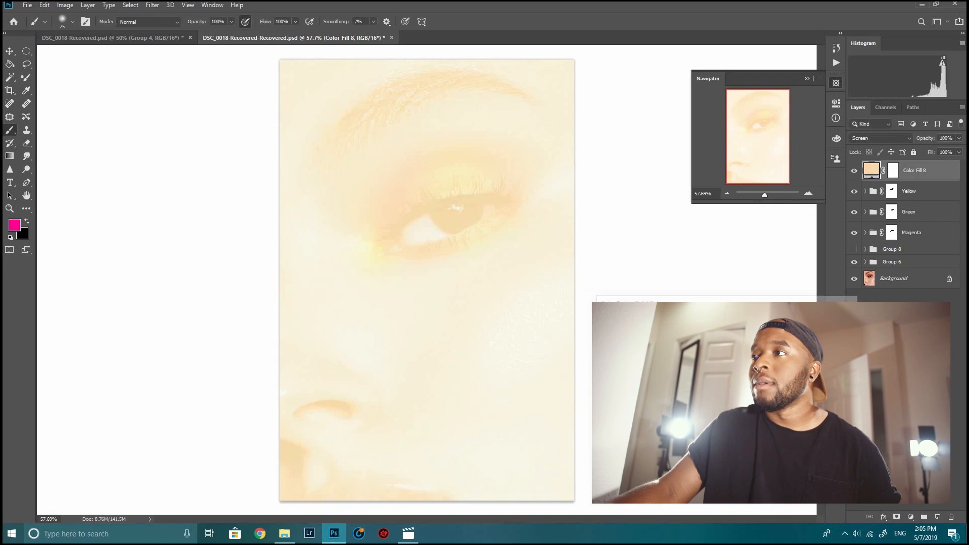
left_click(892, 172)
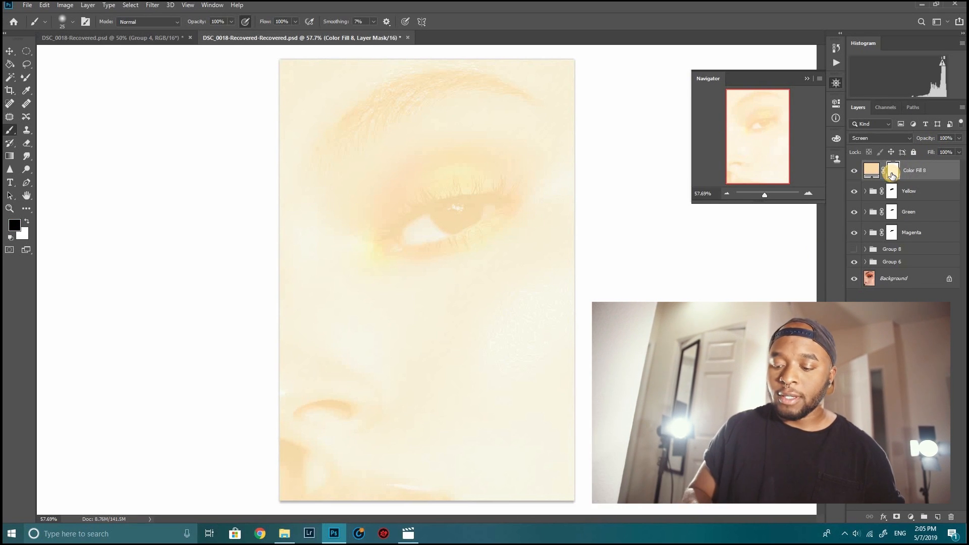
key("ctrl+i")
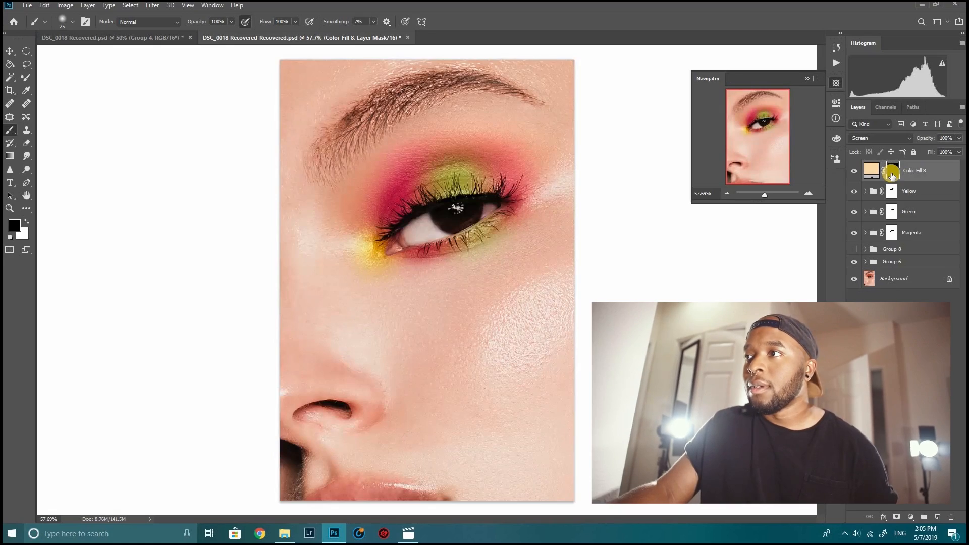
Step: Paint white on the peach fill's mask with a smaller brush along the eye's lower waterline
left_click_drag(768, 197, 771, 195)
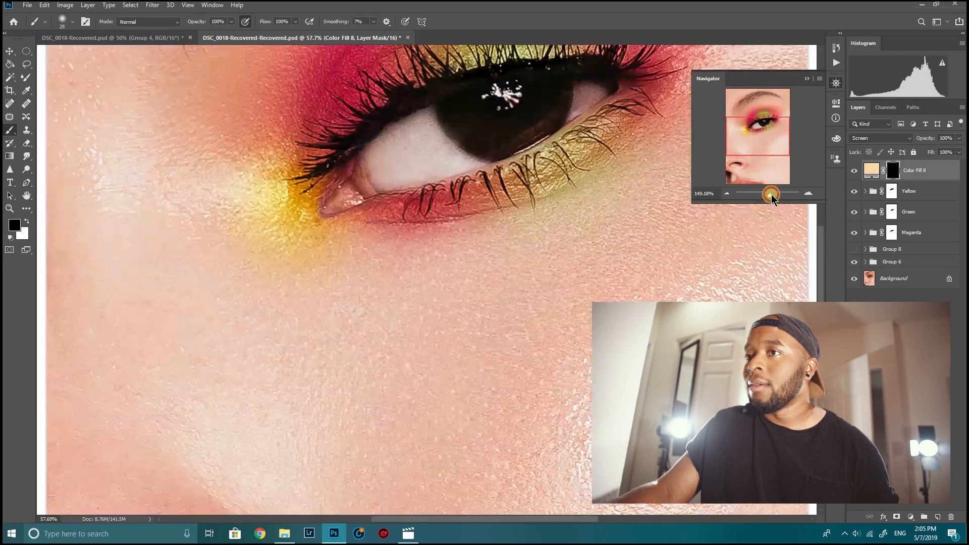
left_click_drag(765, 154, 766, 115)
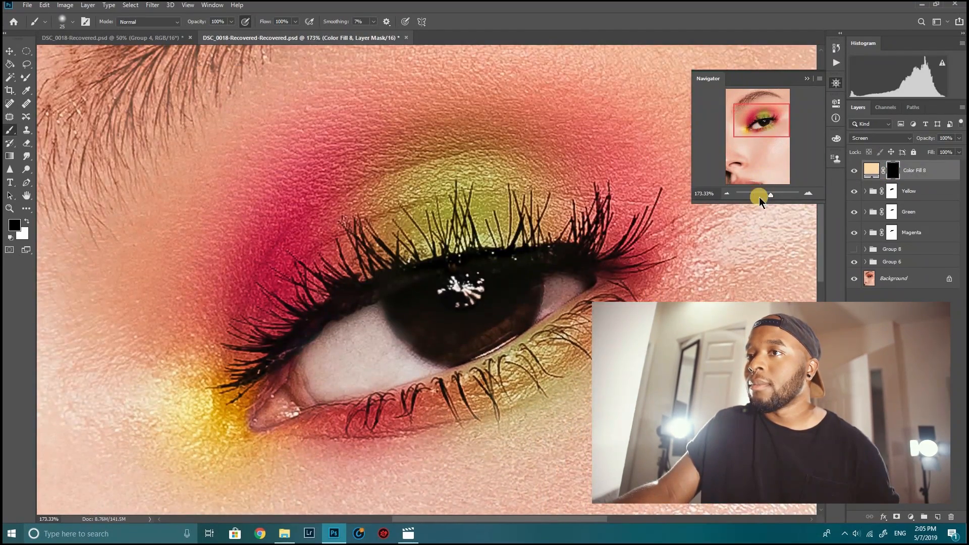
left_click_drag(768, 196, 780, 192)
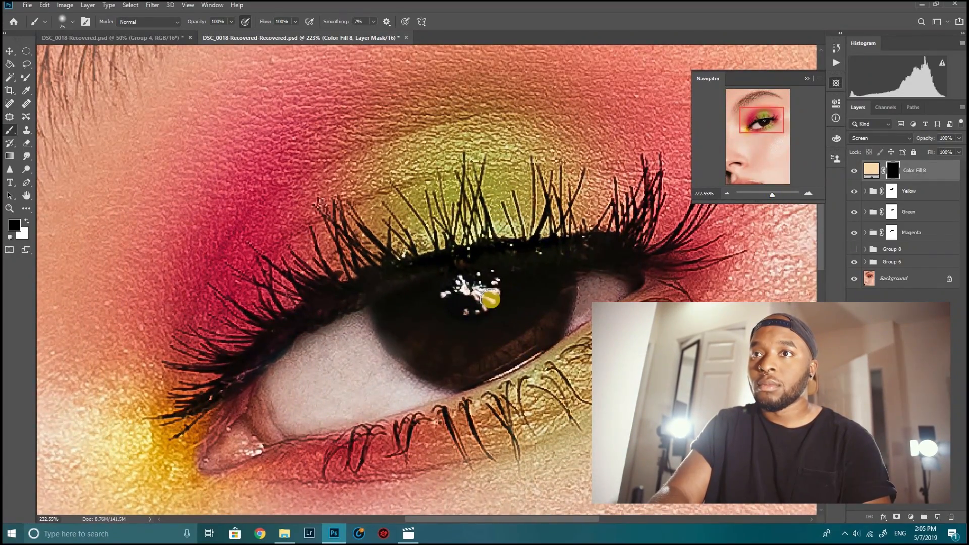
key("x")
key("bracketleft")
key("bracketleft")
key("bracketleft")
key("bracketleft")
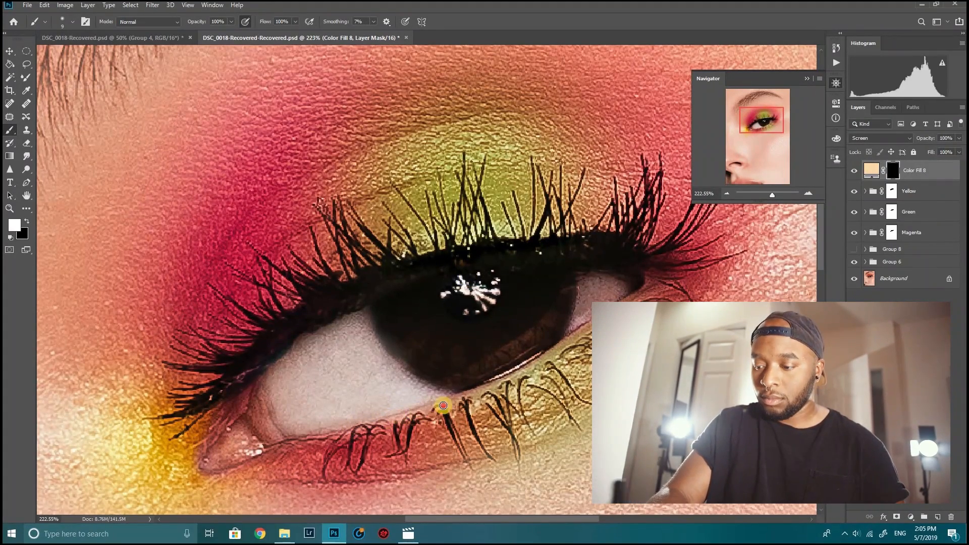
mouse_move(457, 402)
left_mouse_down()
mouse_move(408, 416)
mouse_move(521, 376)
mouse_move(482, 394)
mouse_move(577, 335)
left_mouse_up()
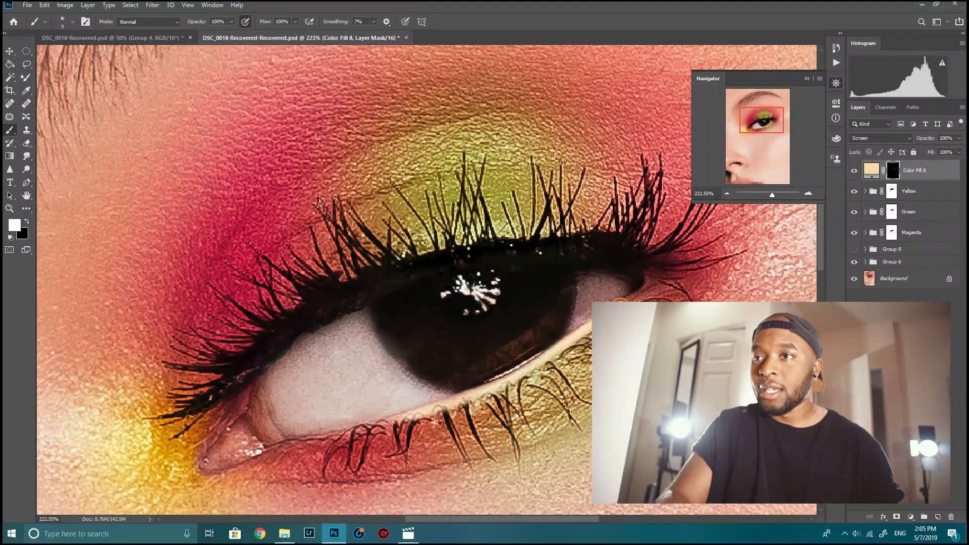
left_click_drag(633, 298, 640, 292)
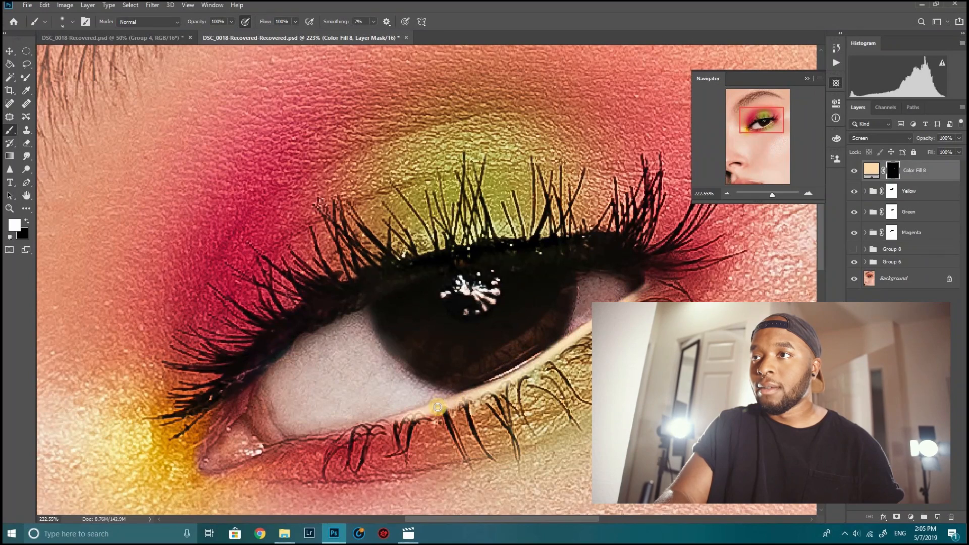
left_click_drag(454, 404, 385, 415)
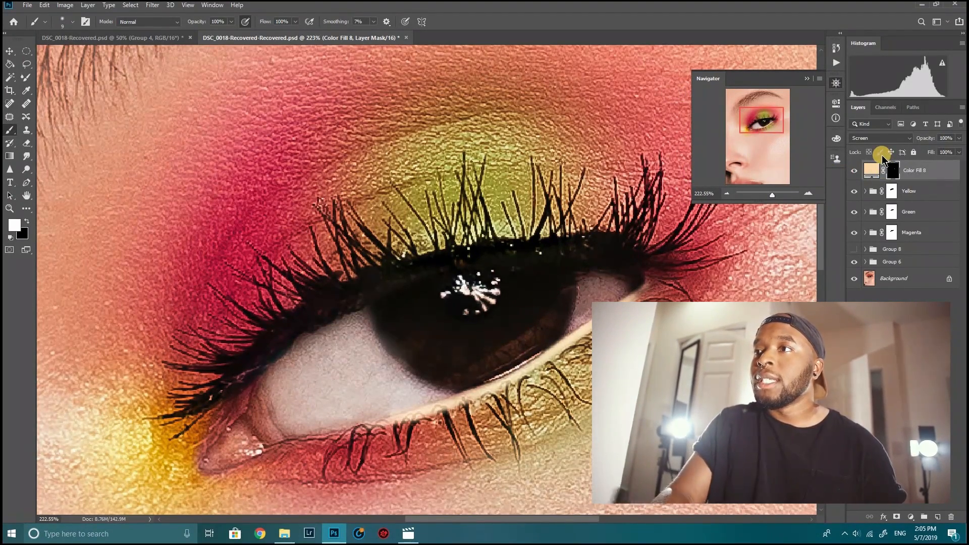
Step: Split the peach fill's underlying-layer Blend If shadows, moving the separated half to 174
left_click_drag(773, 194, 777, 195)
left_click_drag(763, 125, 762, 129)
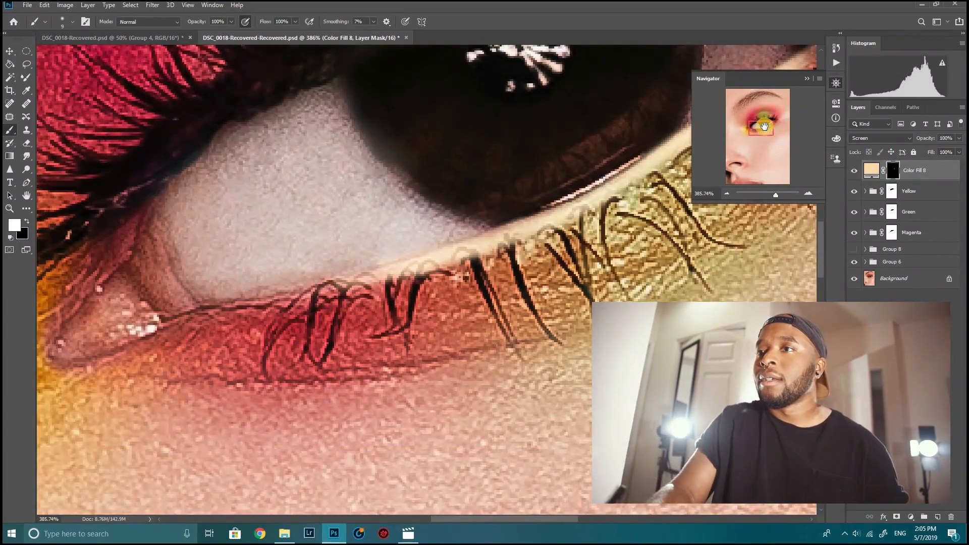
left_click(773, 195)
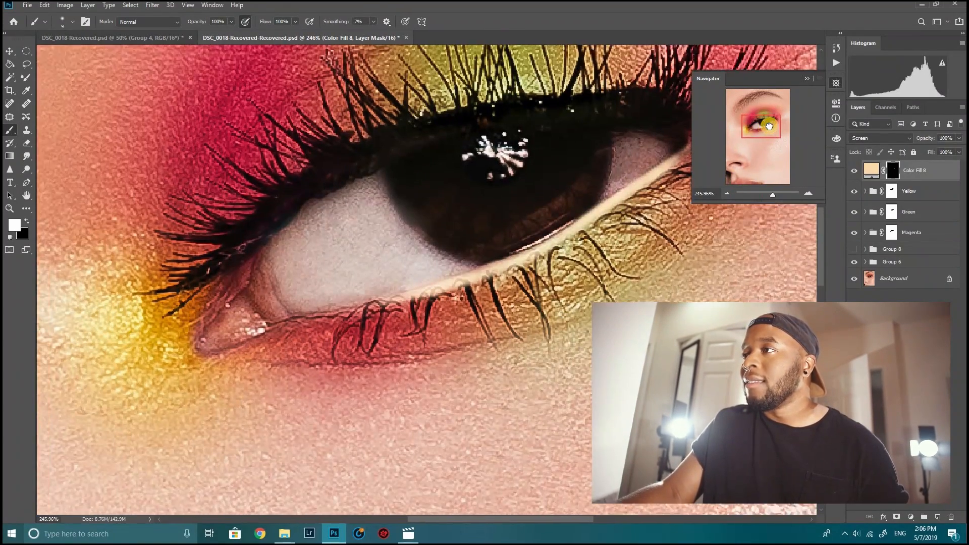
left_click_drag(765, 130, 770, 125)
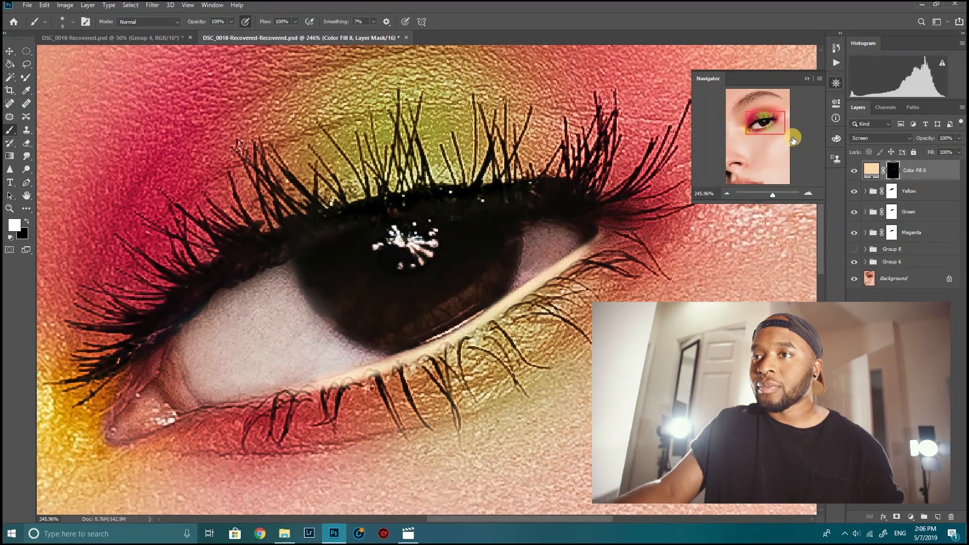
right_click(915, 176)
left_click(851, 111)
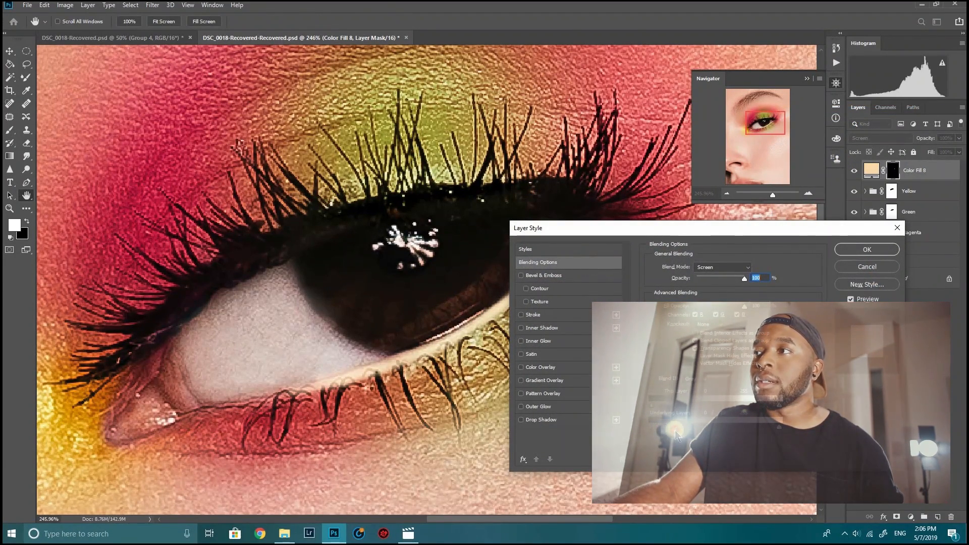
left_click_drag(701, 434, 741, 434)
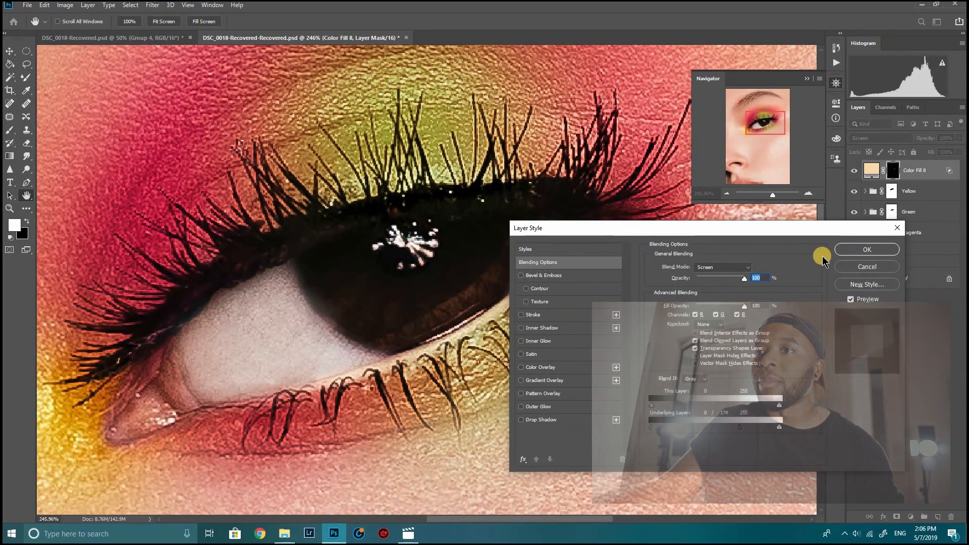
key("Return")
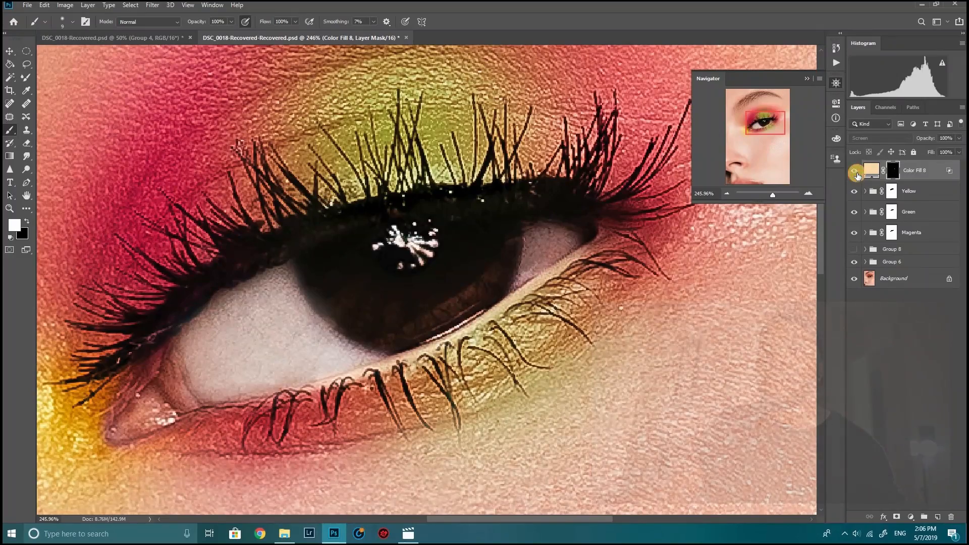
Step: Duplicate the peach fill layer and set the copy's opacity to 20%
left_click_drag(782, 195, 766, 198)
left_click(854, 171)
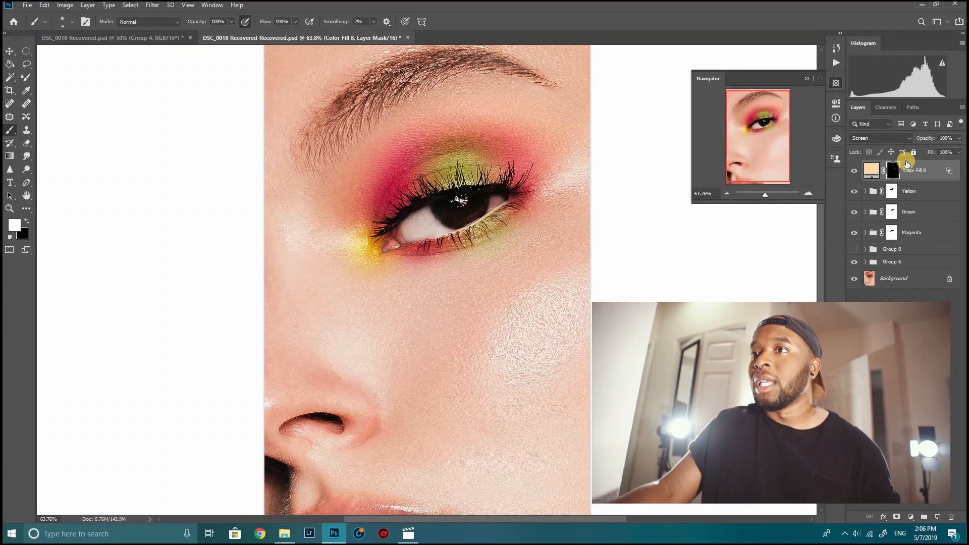
key("ctrl+j")
left_click(959, 137)
left_click_drag(956, 151, 916, 155)
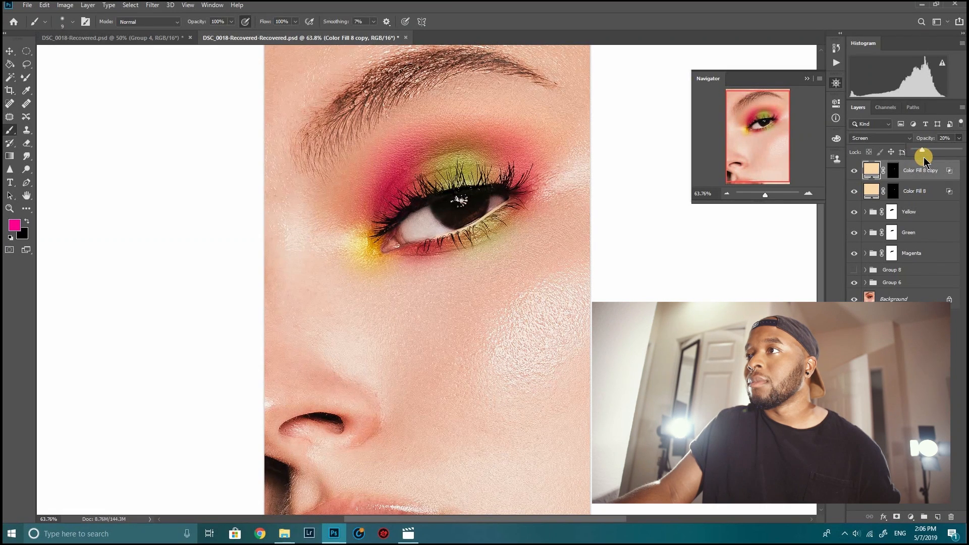
left_click_drag(765, 196, 765, 196)
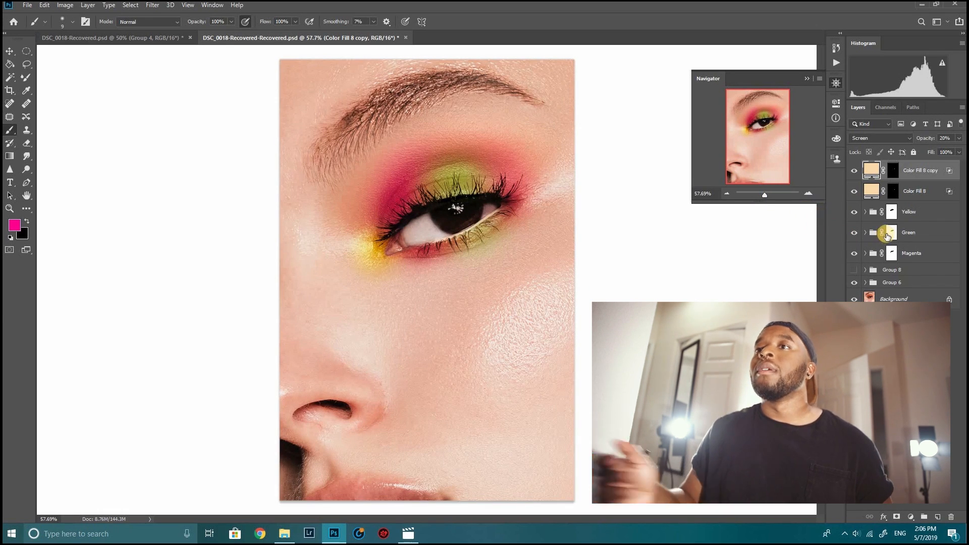